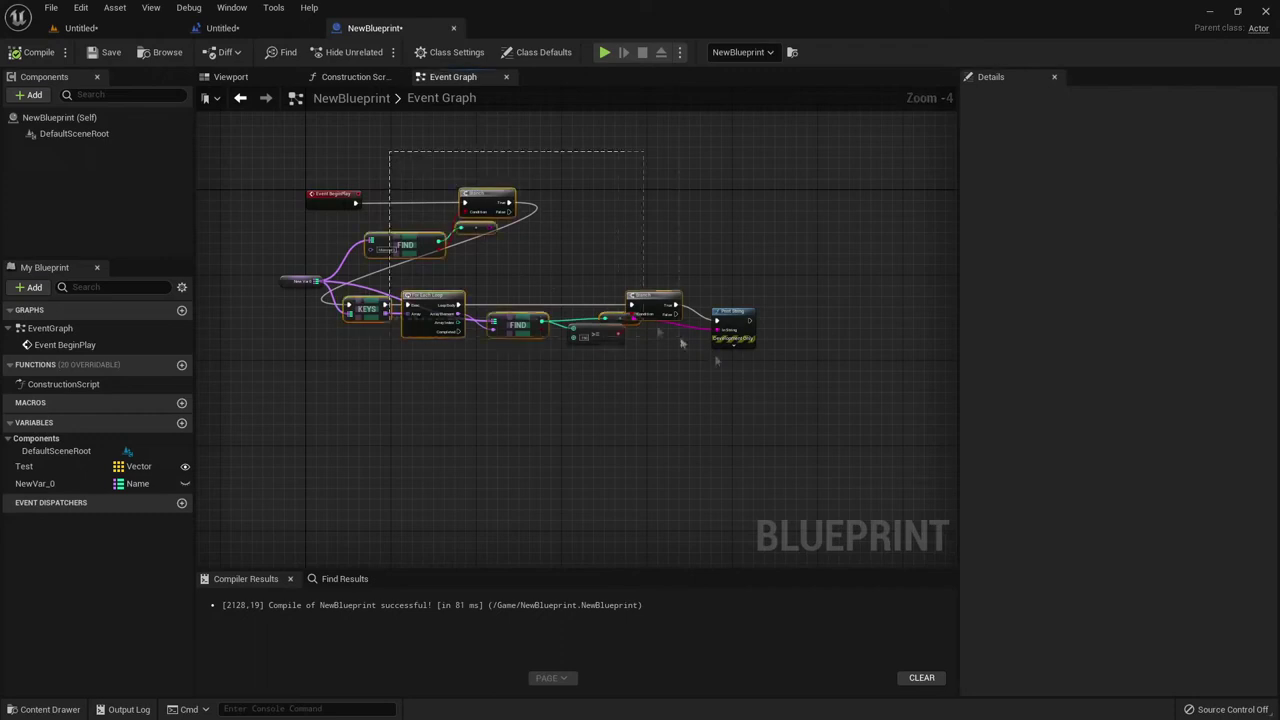
Step: Delete every graph node except Event BeginPlay, then compile the blueprint
key(Delete)
click(30, 52)
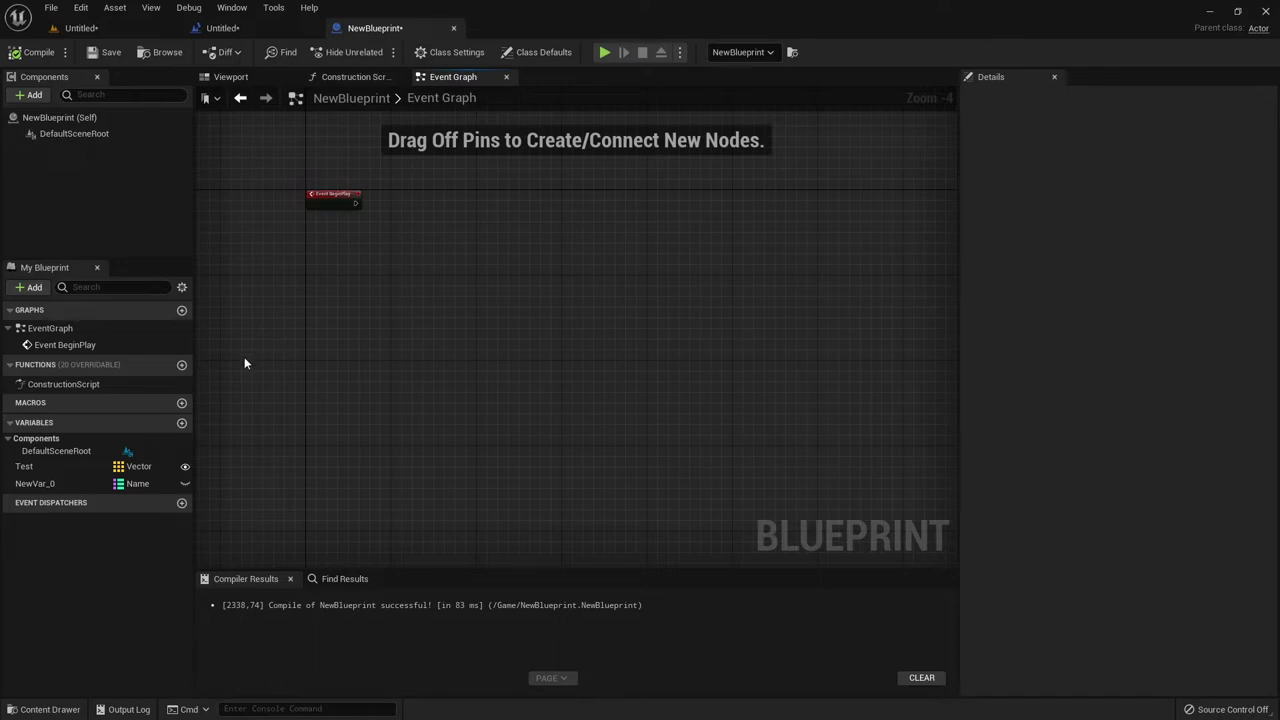
Step: Delete the Test and NewVar_0 variables, recompile, and add a fresh variable
click(75, 483)
key(Delete)
click(72, 467)
key(Delete)
click(55, 52)
scroll(292, 122, up, 2)
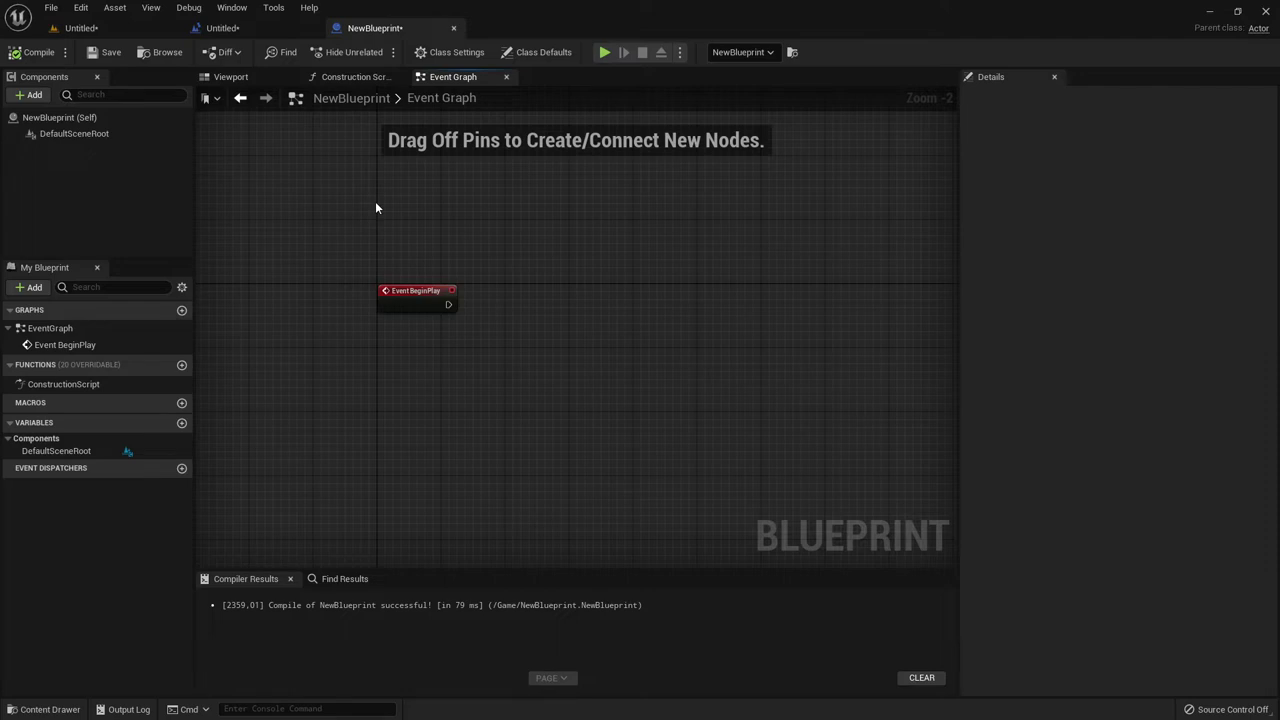
click(182, 423)
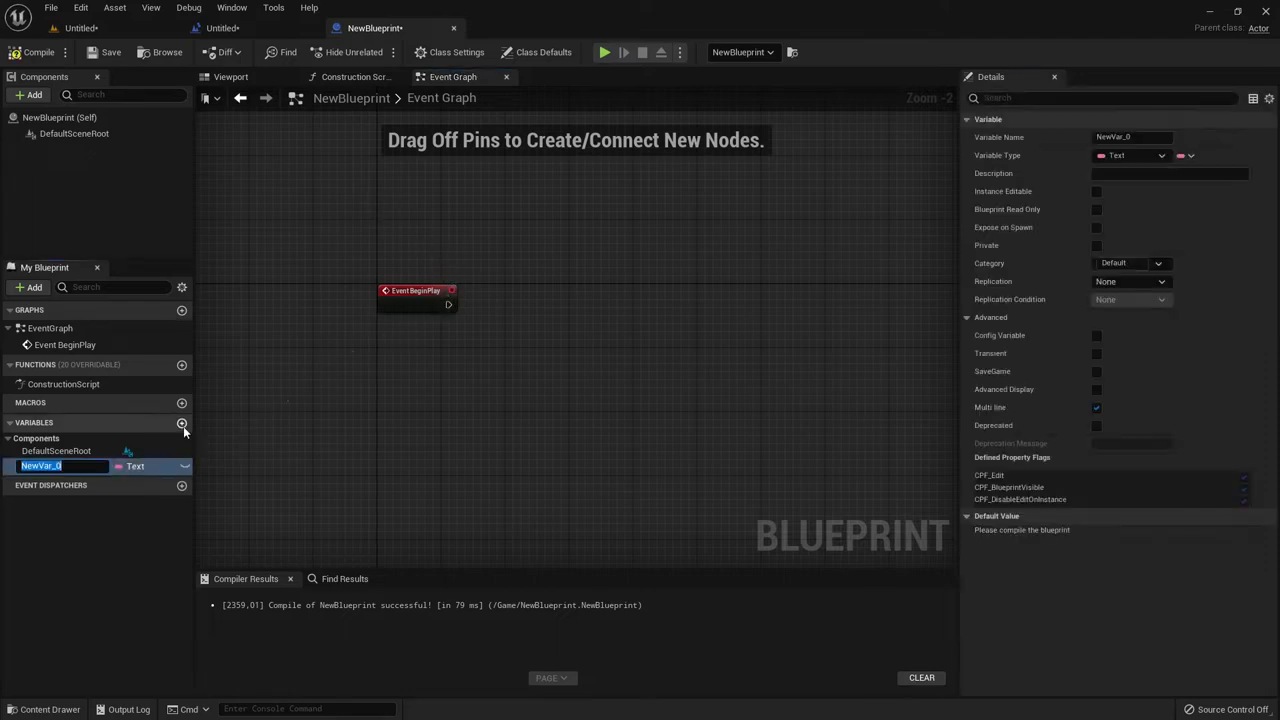
Step: Name the new variable Actor, make it an Actor Object Reference, and drag it into the graph
text(Ge)
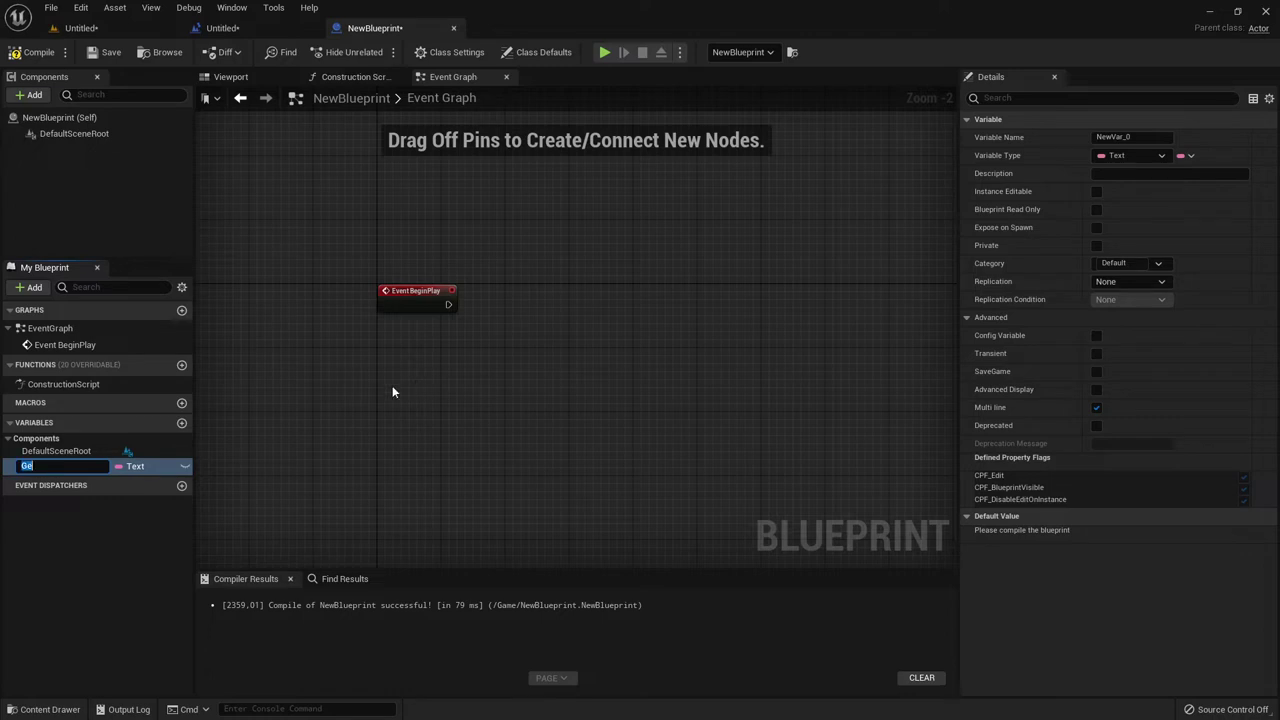
text(or)
key(Return)
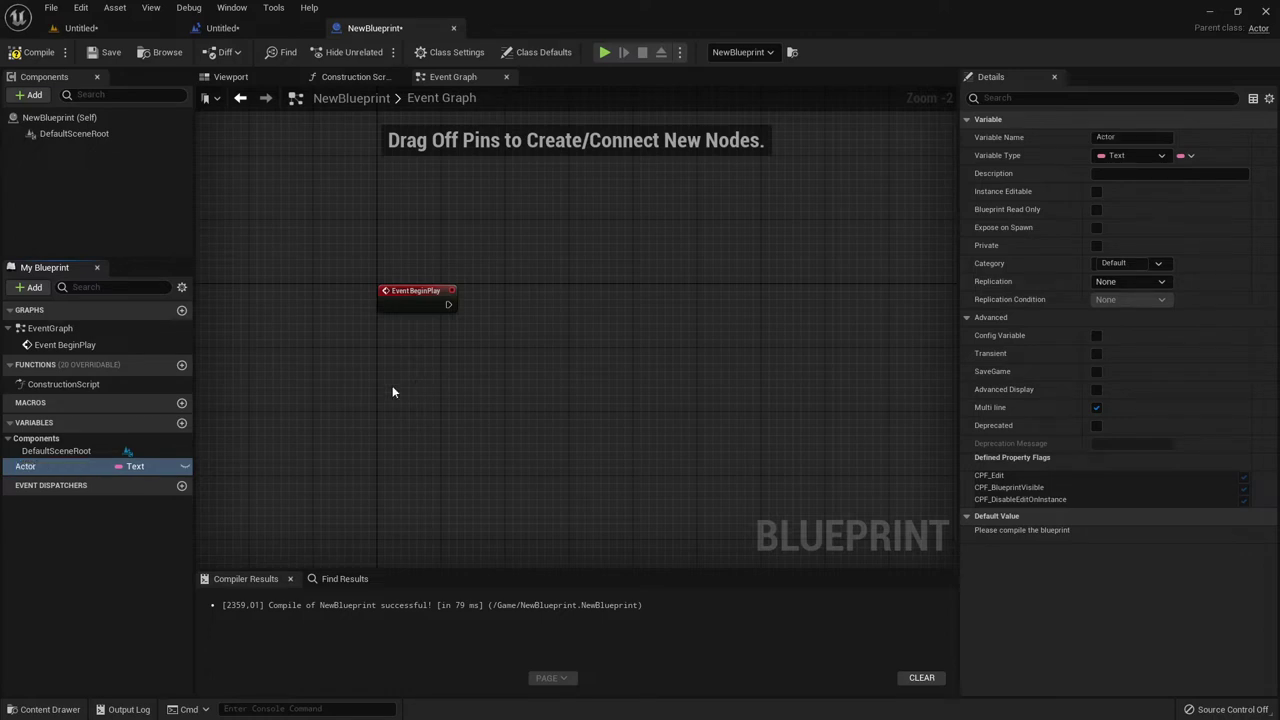
click(1120, 158)
text(act)
scroll(1130, 262, down, 5)
scroll(1130, 262, down, 5)
mouse_move(1130, 264)
click(1030, 250)
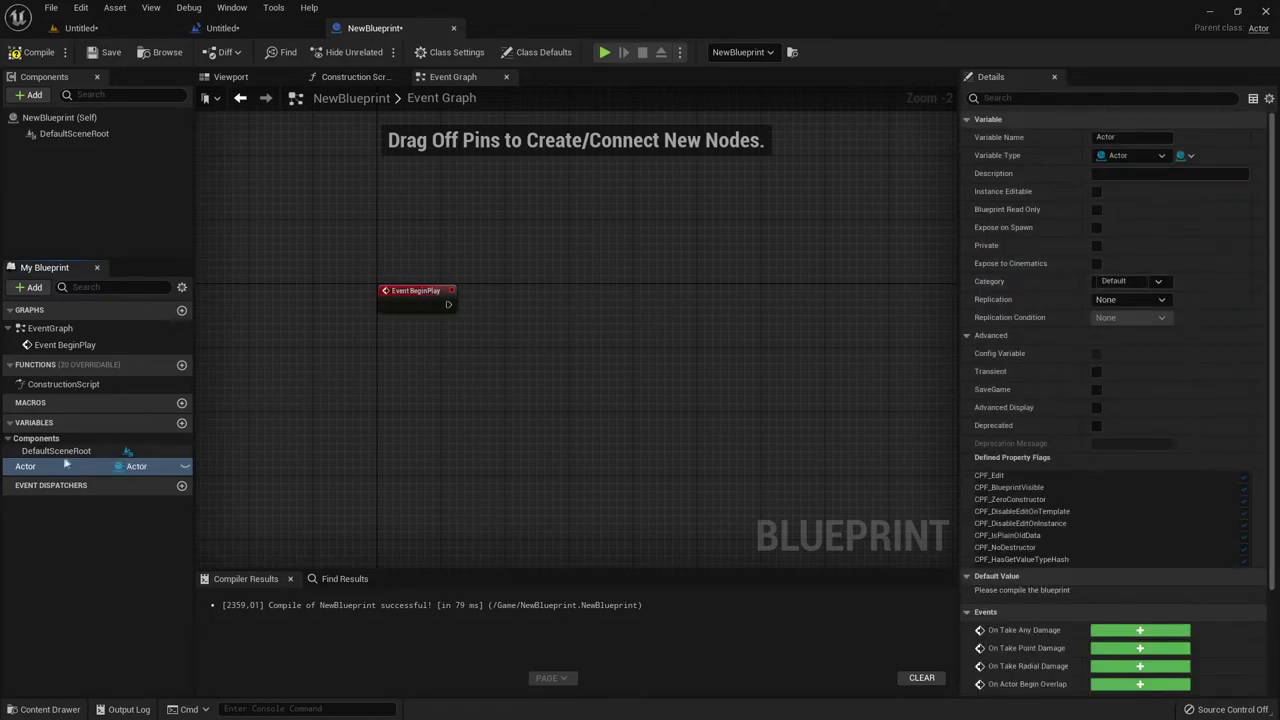
drag(68, 462, 386, 343)
Step: Place a Get Actor node, then change the variable type to Character Object Reference
click(406, 366)
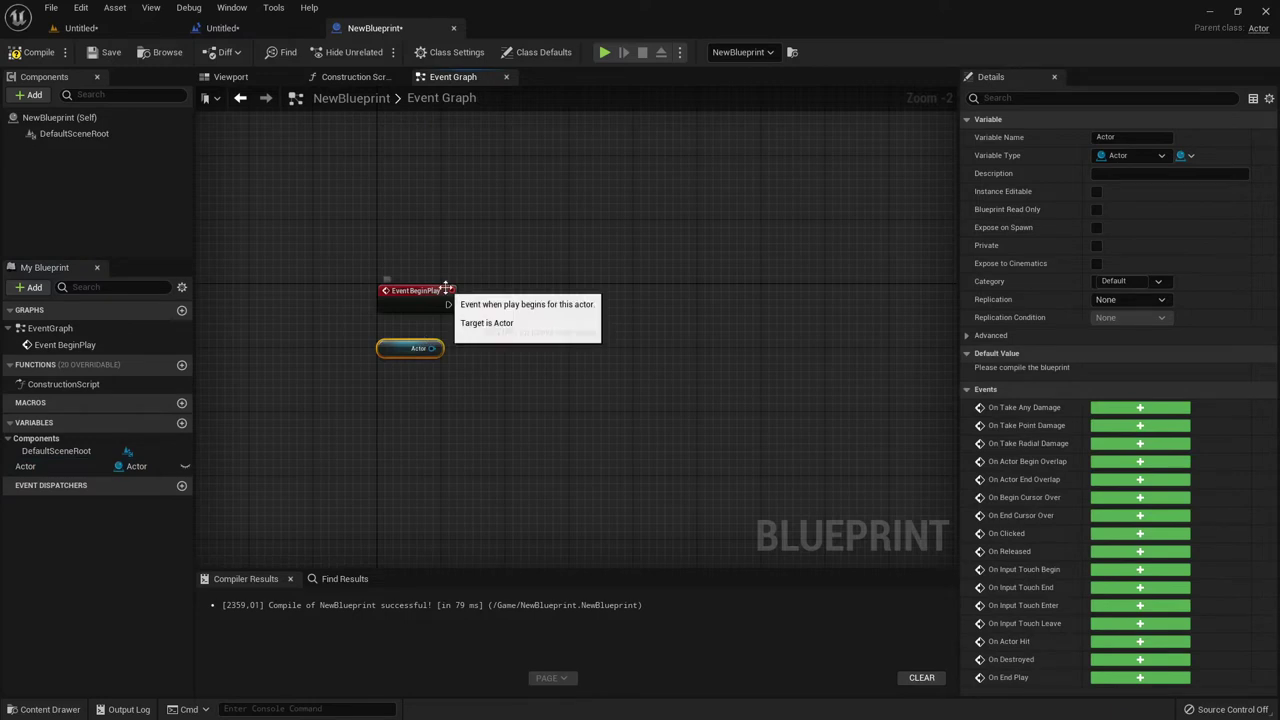
scroll(446, 289, up, 2)
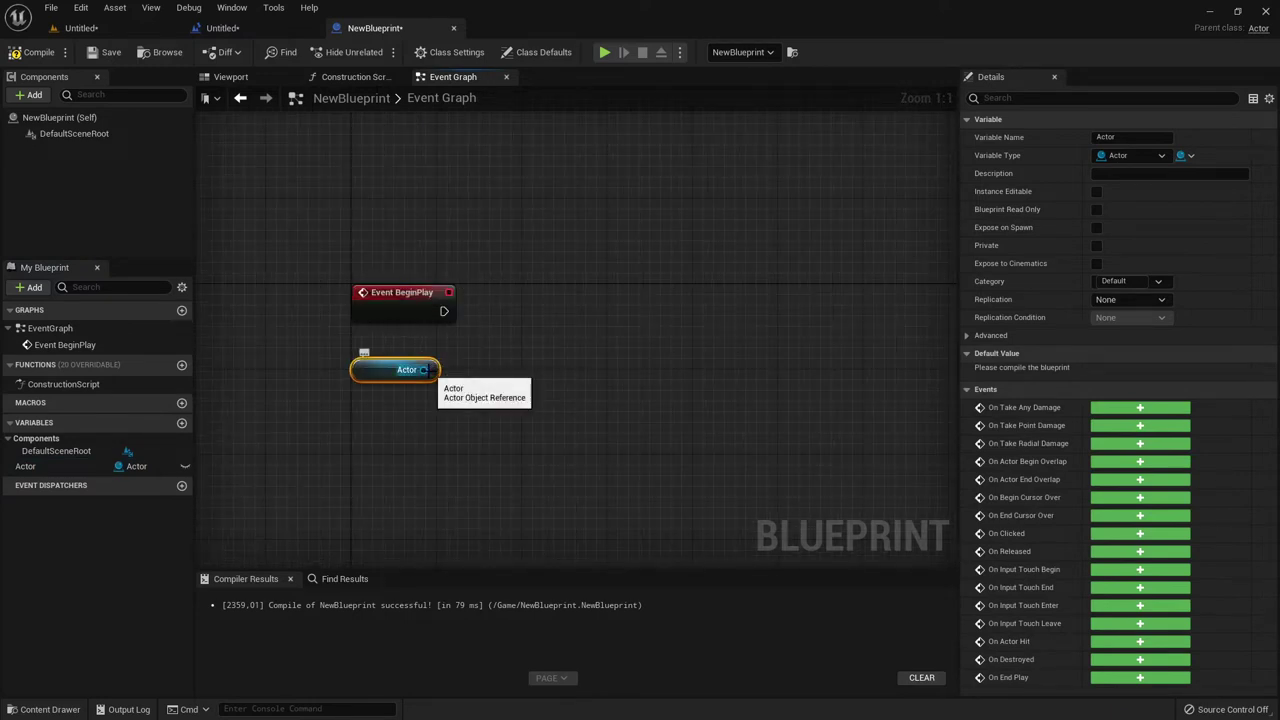
click(1137, 157)
text(character)
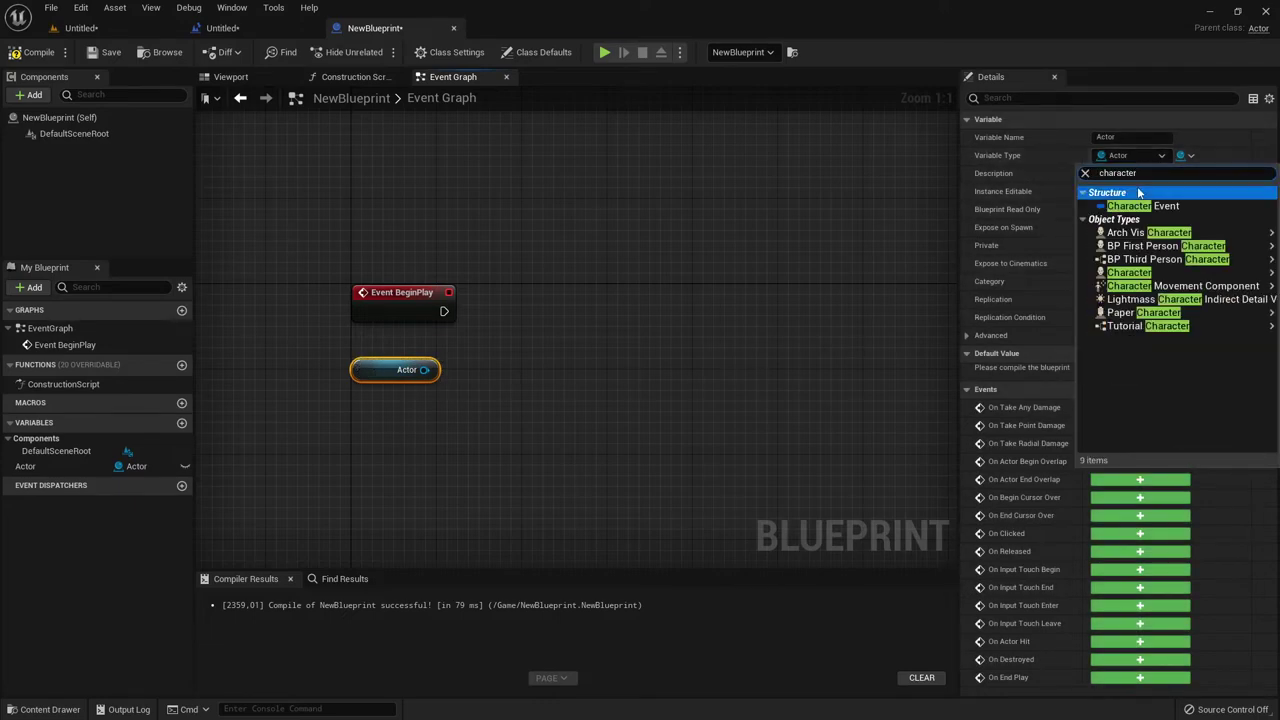
mouse_move(1122, 280)
click(1030, 274)
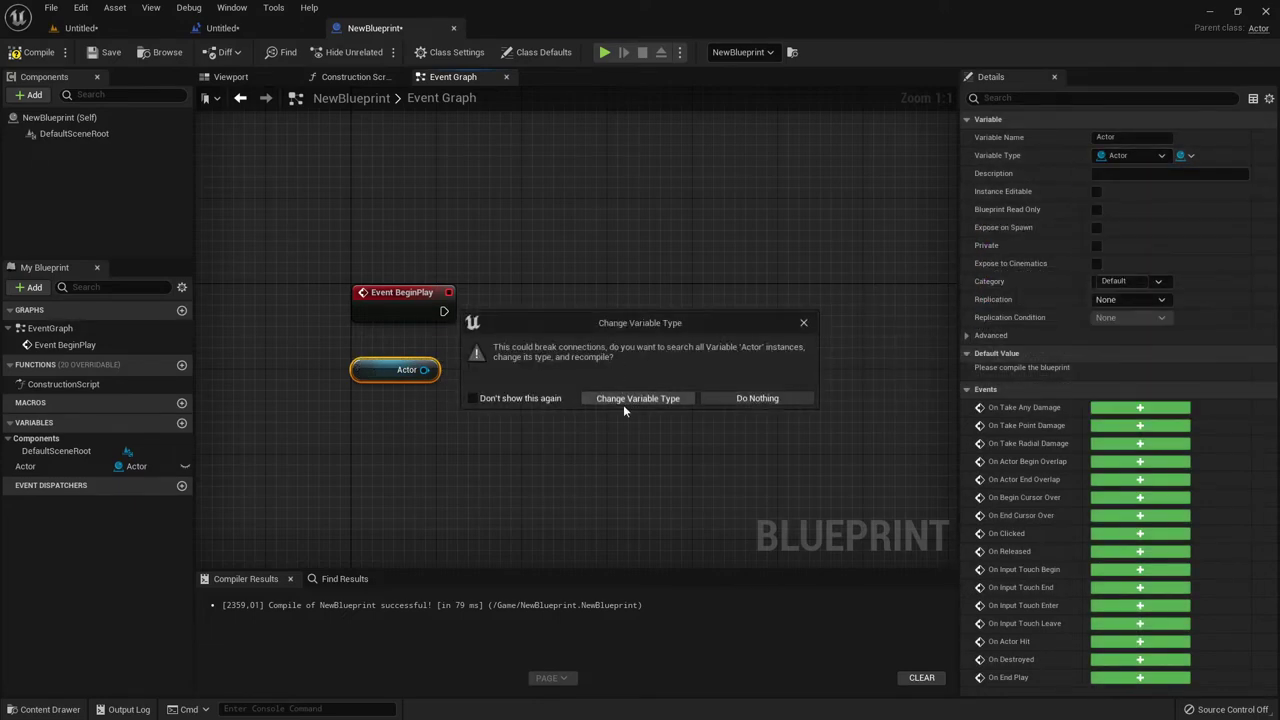
click(630, 398)
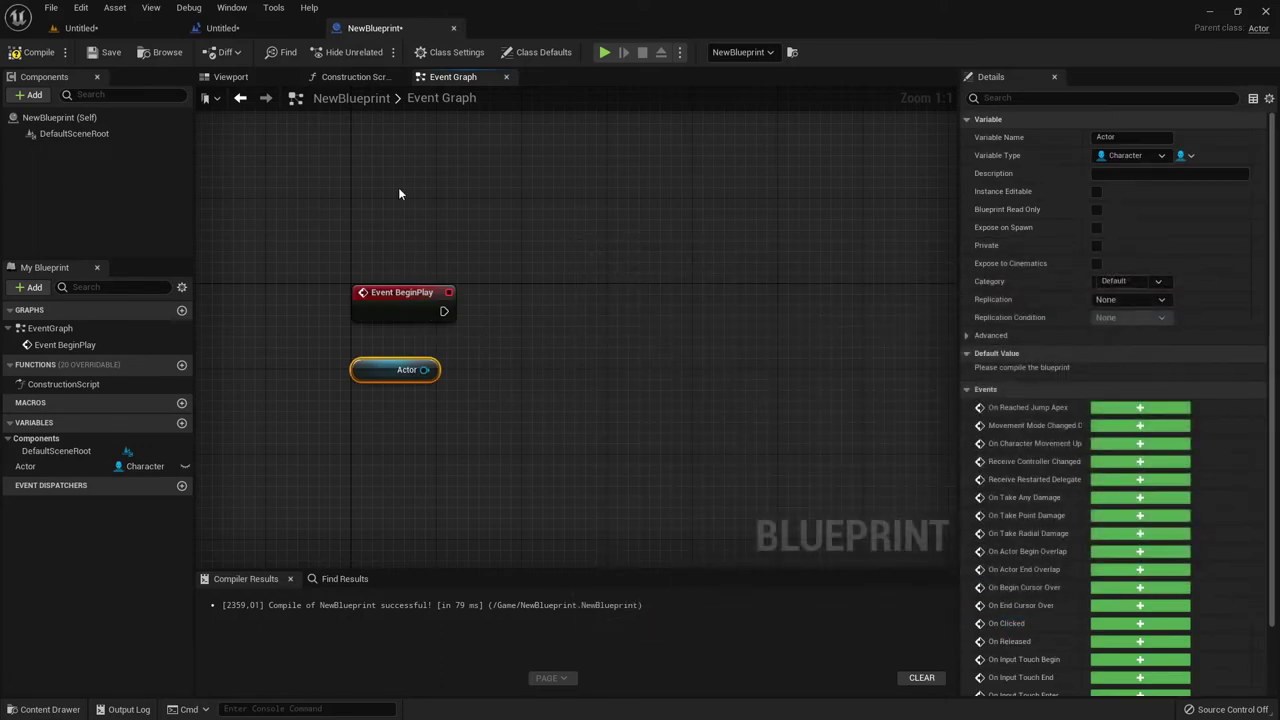
drag(392, 372, 371, 425)
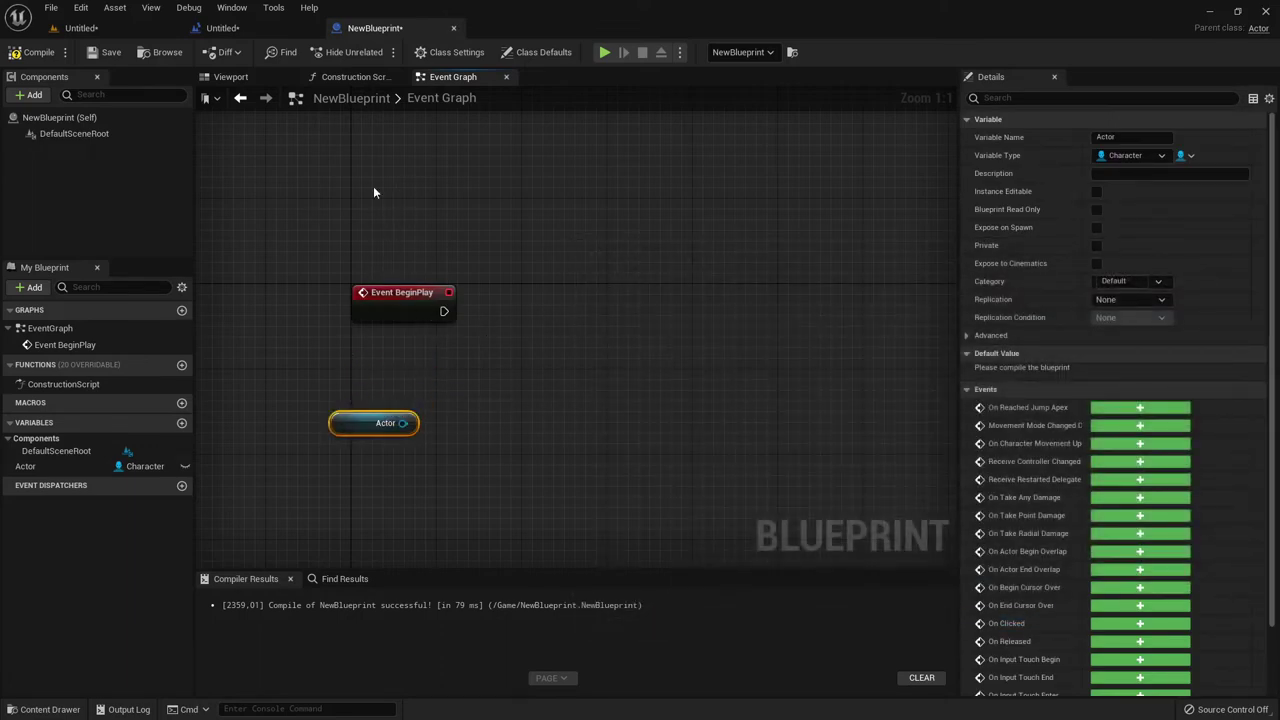
Step: Add an Event Tick node above Event BeginPlay
right_click(374, 192)
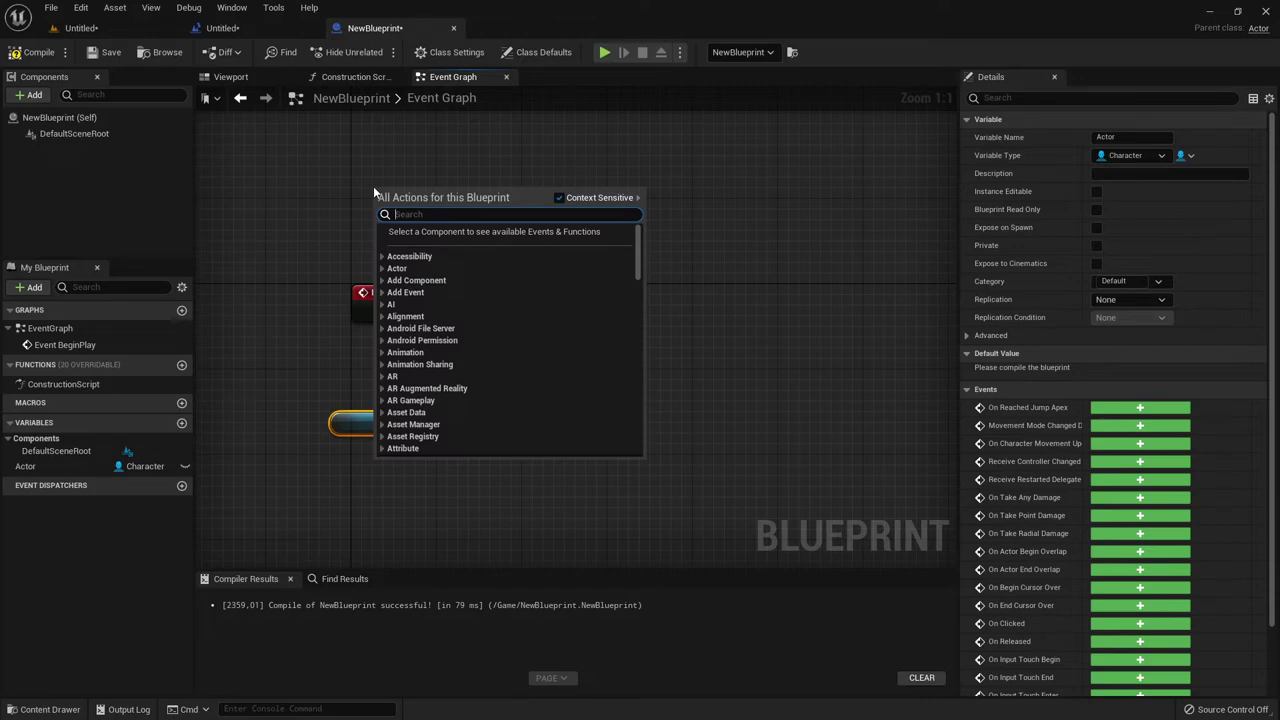
right_click(360, 155)
text(ev)
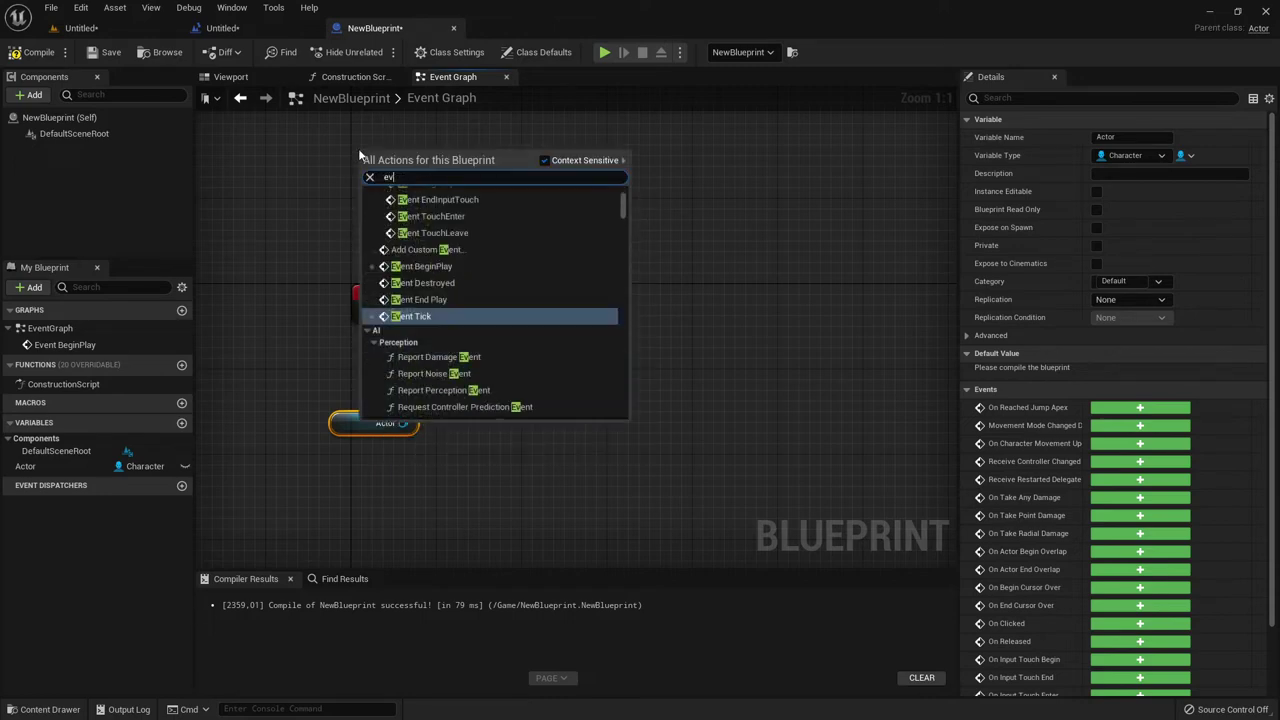
text(ent tick)
key(Return)
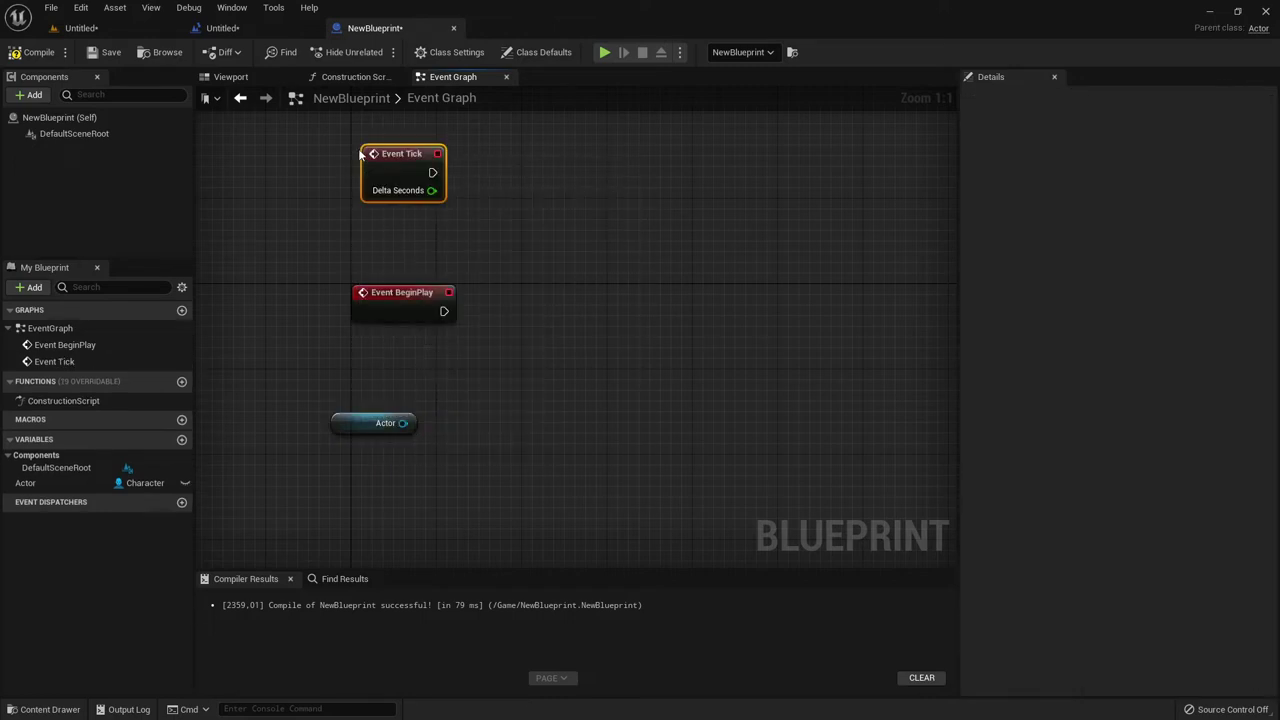
drag(420, 168, 409, 136)
right_drag(519, 179, 499, 238)
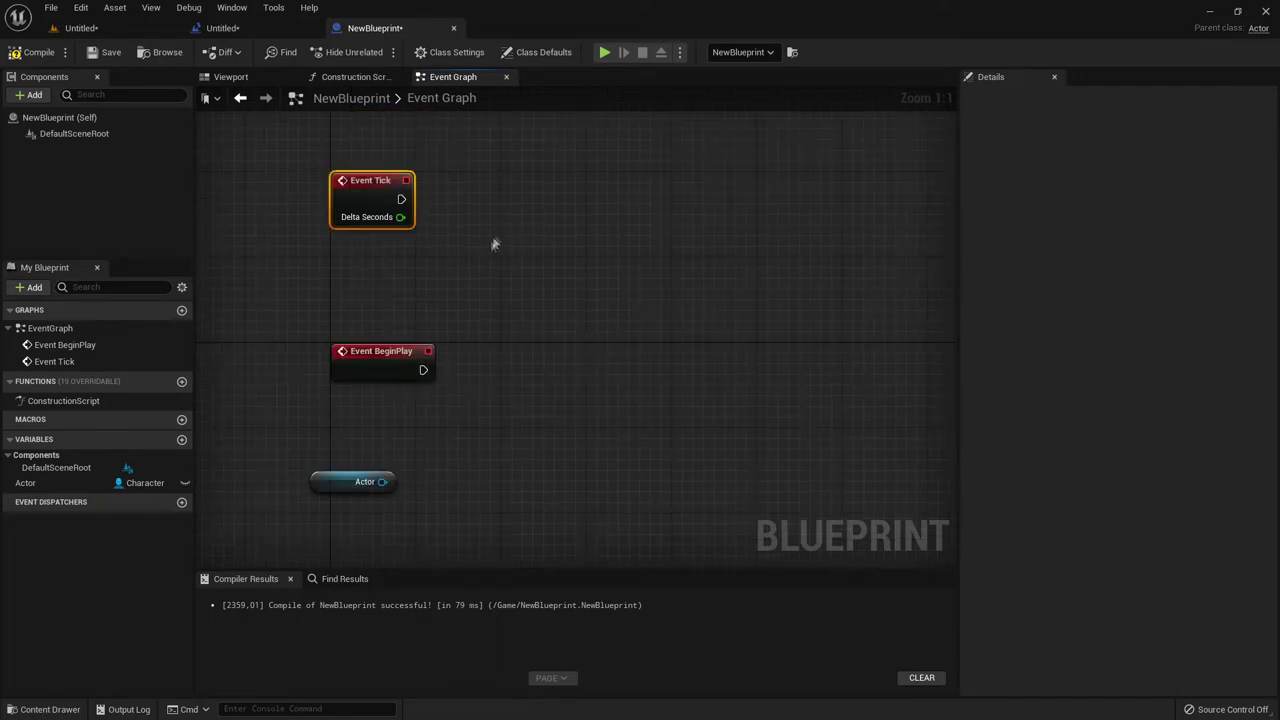
Step: Rename the Actor variable to Char
click(45, 484)
click(58, 489)
text(Char)
key(Return)
Step: Add a Jump node targeting Char, executed by Event Tick, and return to the level editor
mouse_move(360, 482)
mouse_down()
mouse_move(357, 258)
mouse_move(488, 252)
mouse_up()
text(jump)
click(560, 389)
mouse_move(520, 262)
mouse_down()
mouse_move(453, 172)
mouse_move(443, 203)
mouse_up()
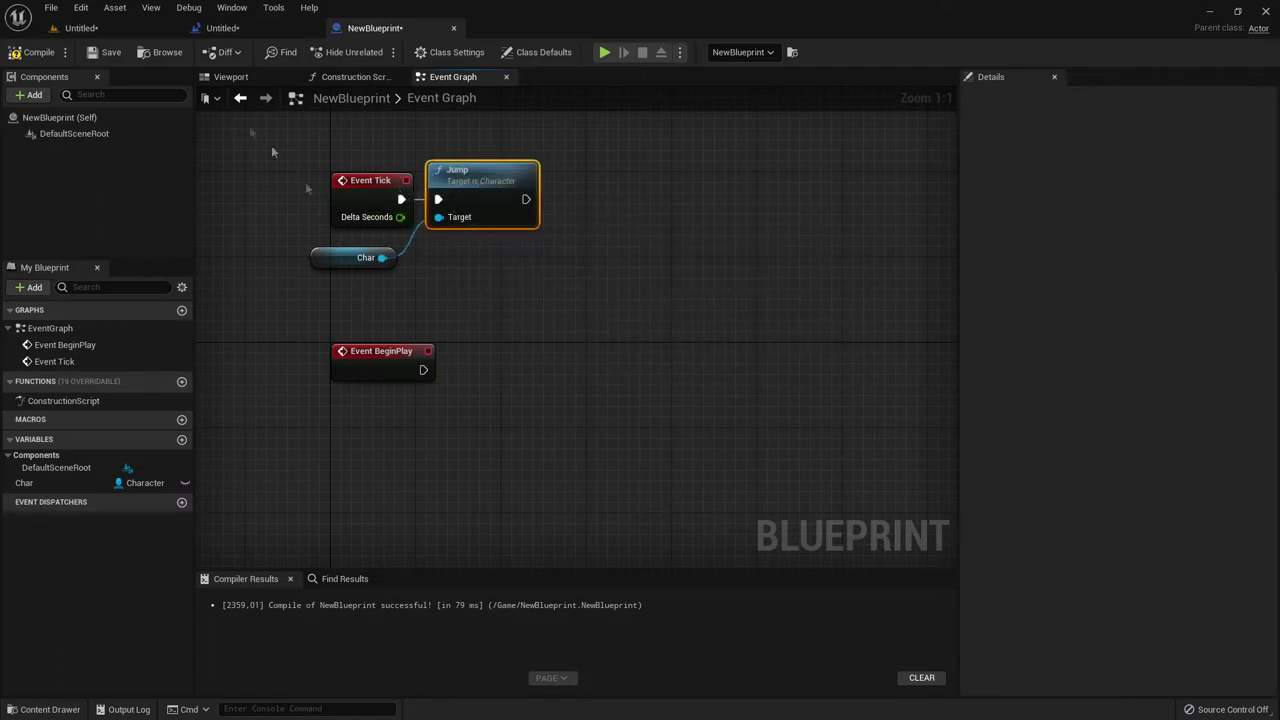
click(80, 28)
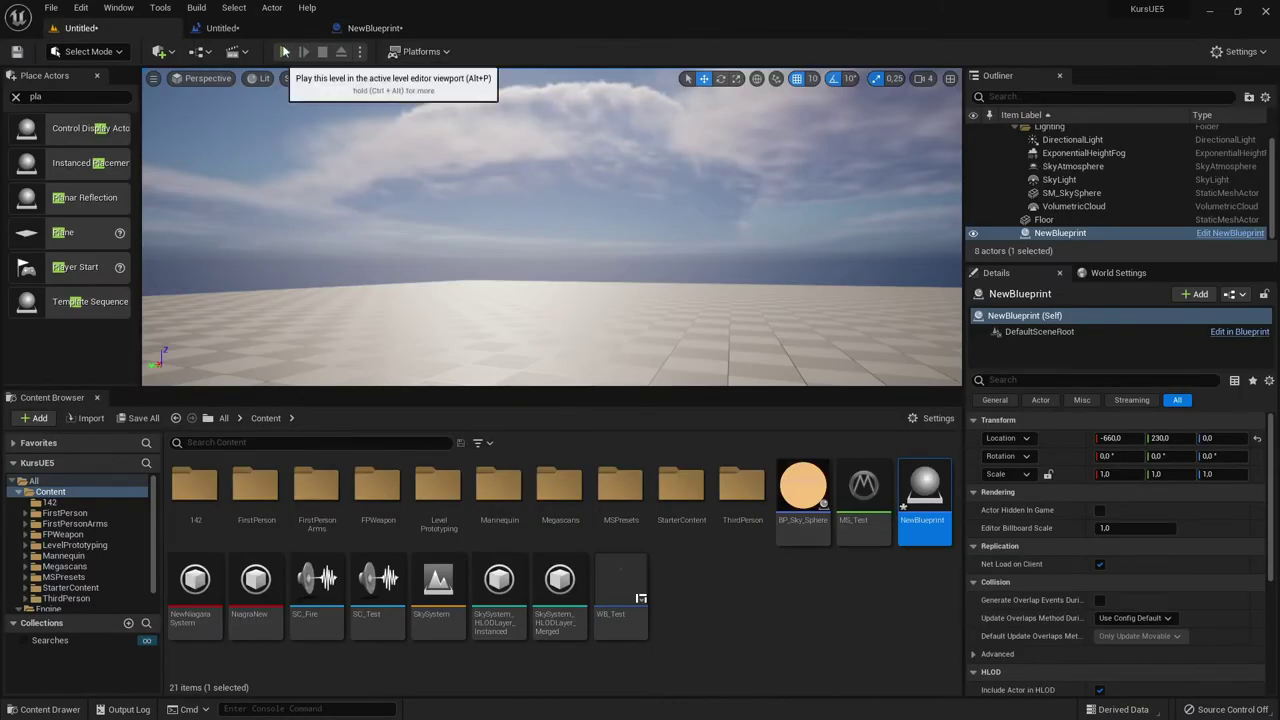
Step: Play-test the level, review the Accessed None errors on Char, and go back to the blueprint
click(286, 51)
key(Escape)
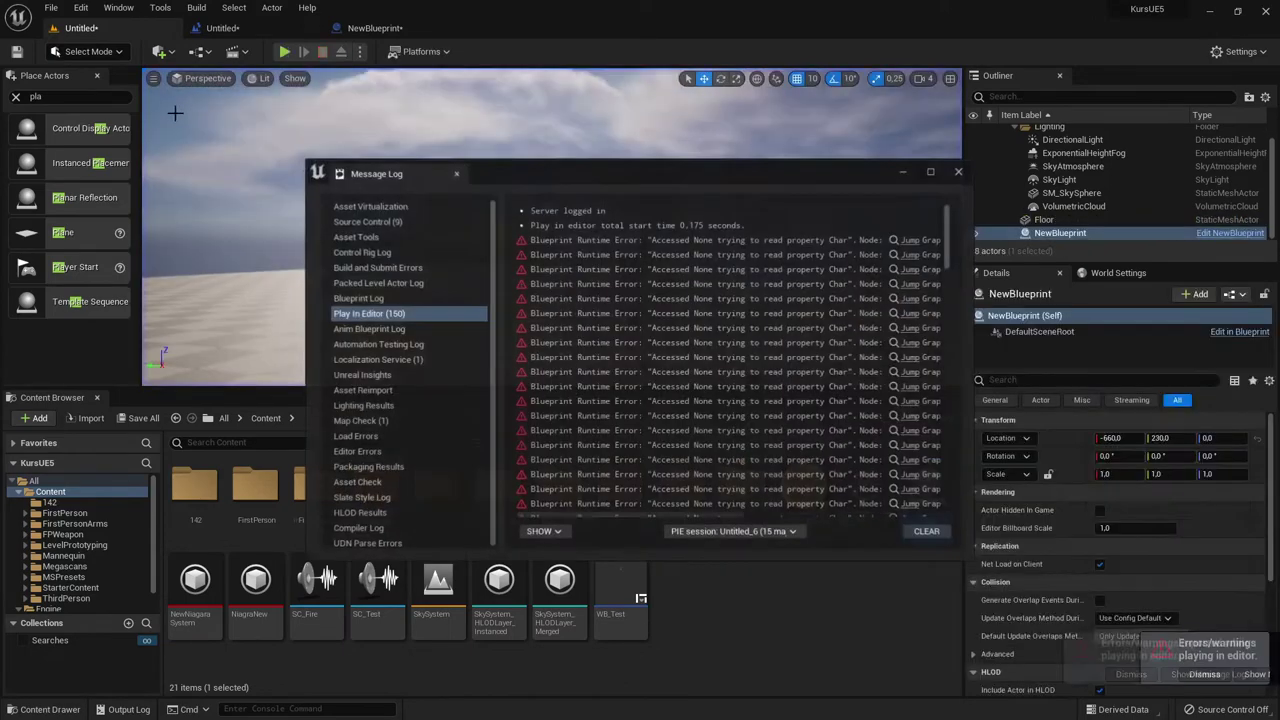
scroll(785, 330, up, 3)
scroll(785, 330, up, 3)
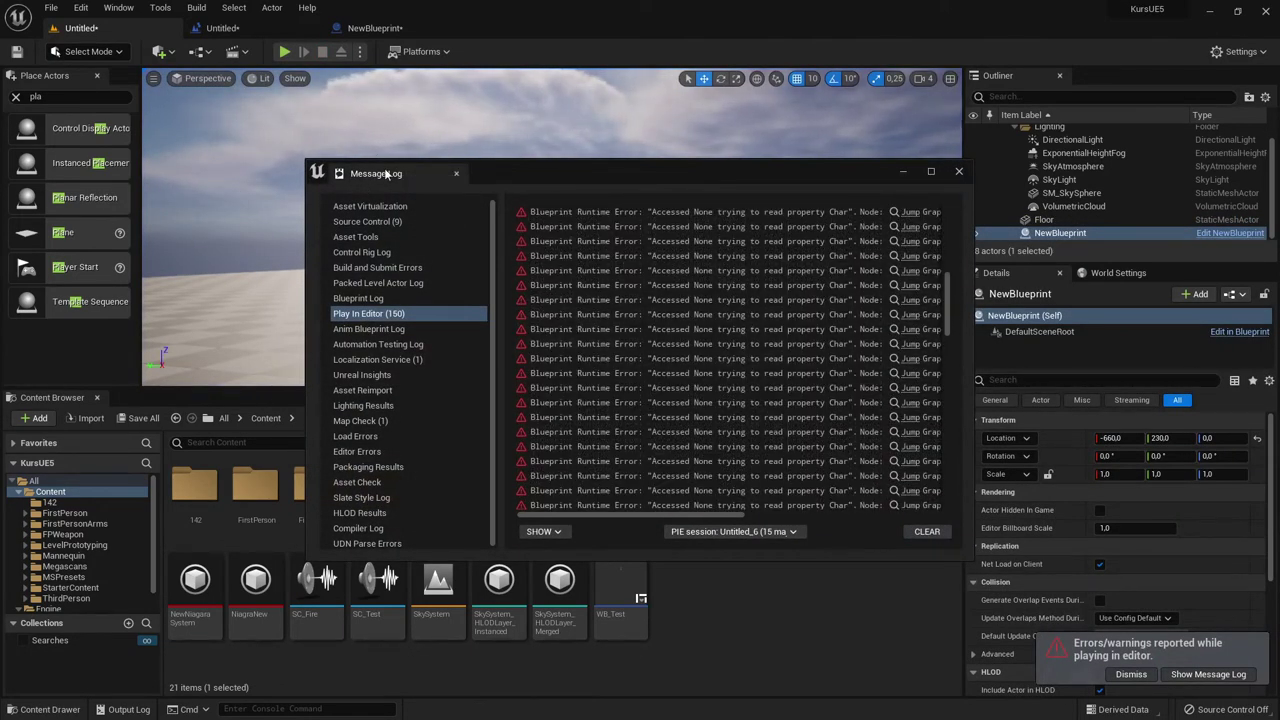
click(375, 28)
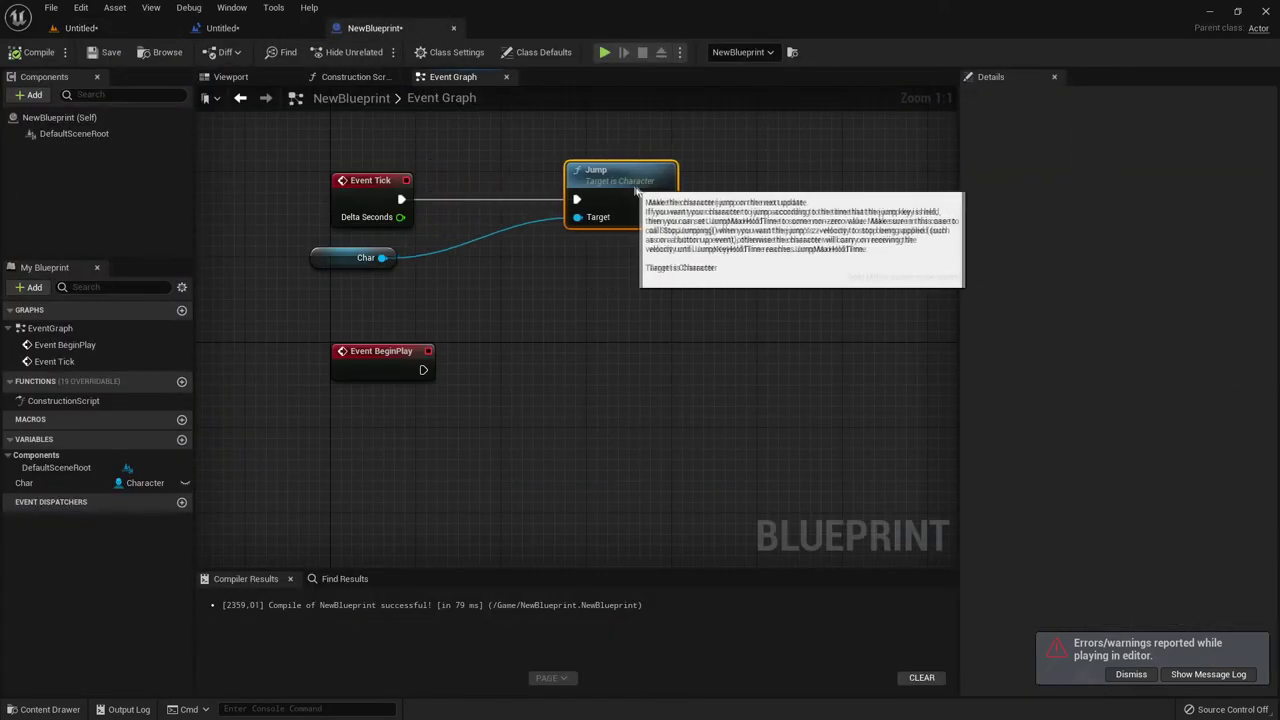
Step: Insert an Is Valid macro on Char between Event Tick and Jump
drag(636, 190, 647, 190)
drag(382, 257, 458, 257)
text(i)
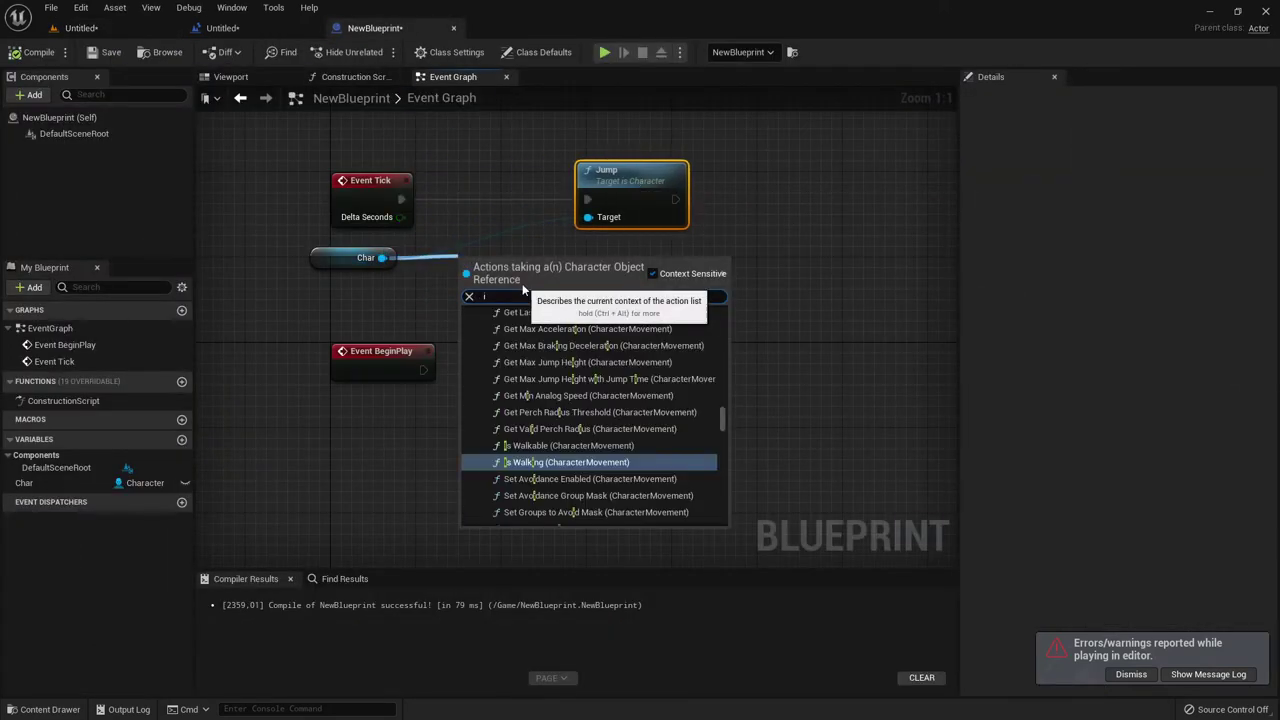
key(Escape)
drag(630, 172, 717, 172)
drag(382, 257, 445, 262)
text(i)
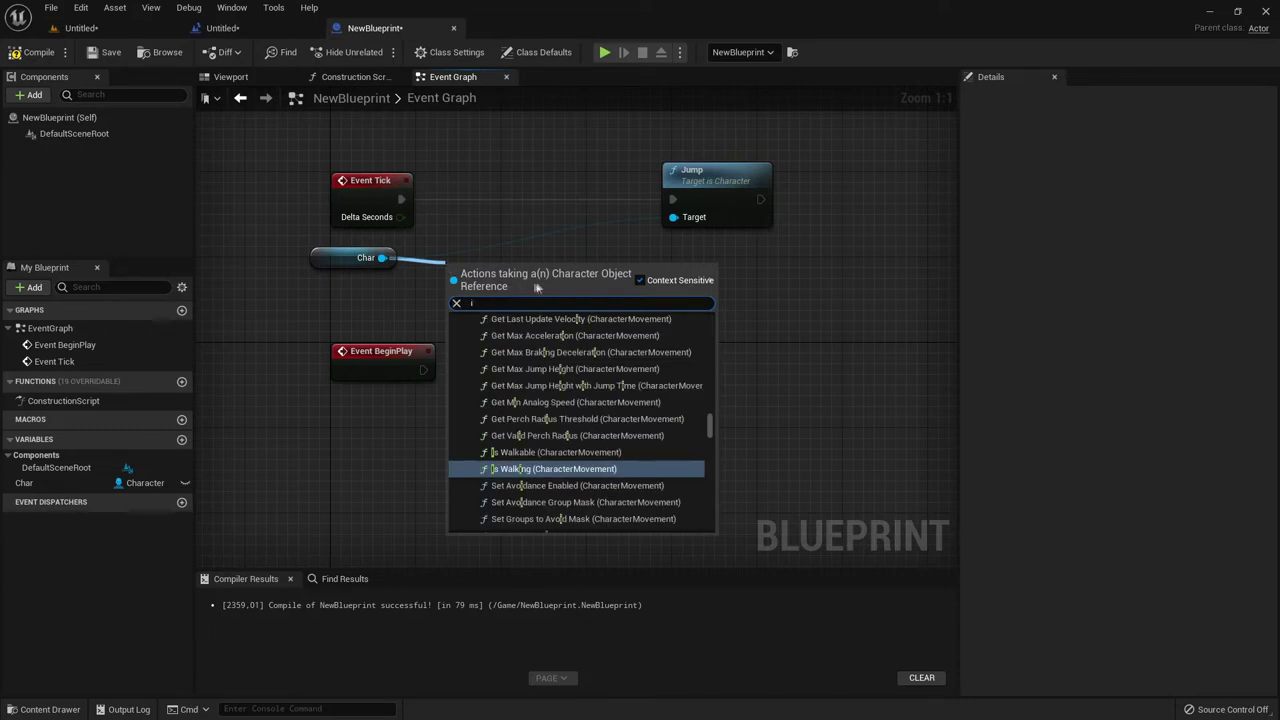
text(svalid)
click(510, 332)
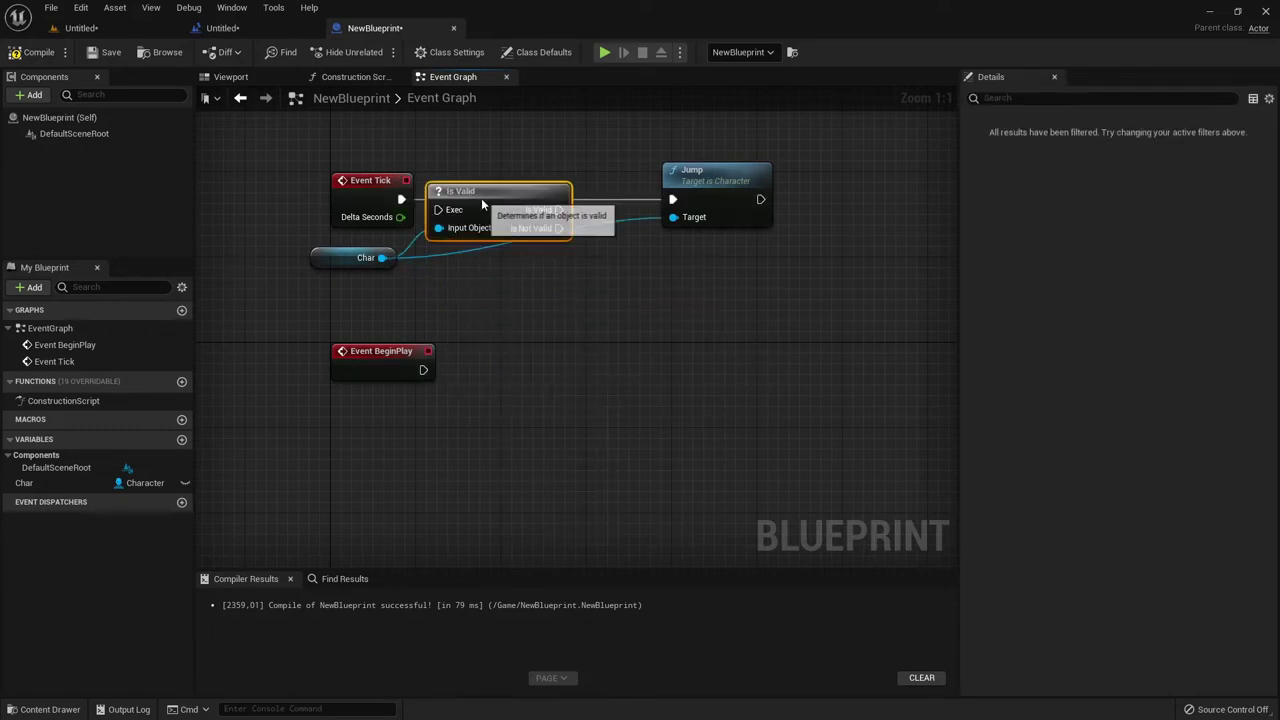
mouse_move(482, 204)
mouse_down()
mouse_move(482, 193)
mouse_move(677, 203)
mouse_up()
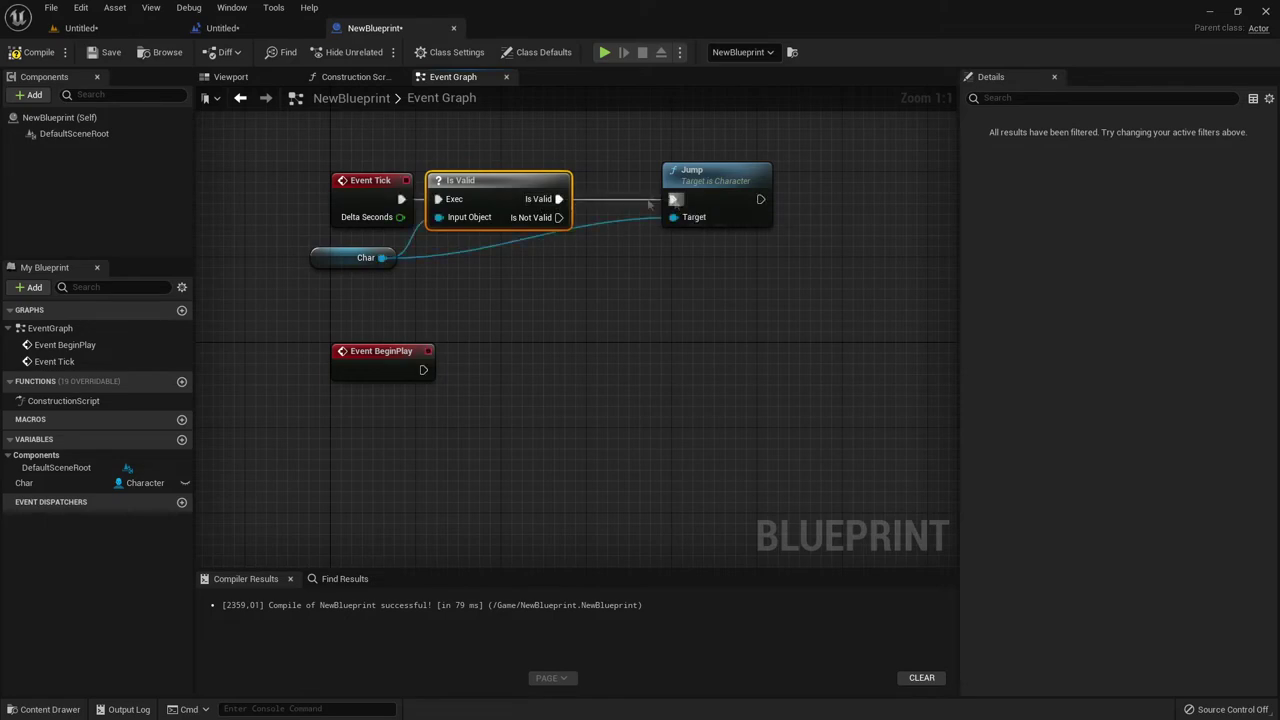
Step: Switch to the level editor and back, then pull a new connection from Char
click(78, 28)
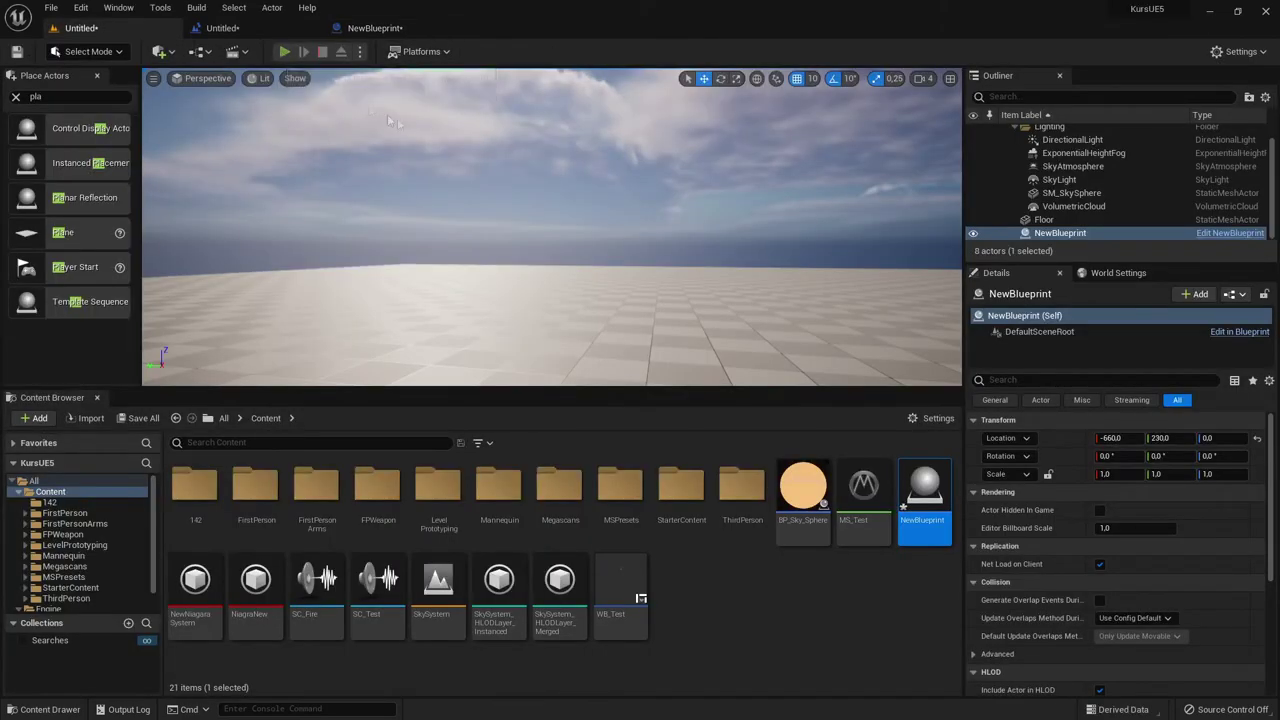
click(378, 28)
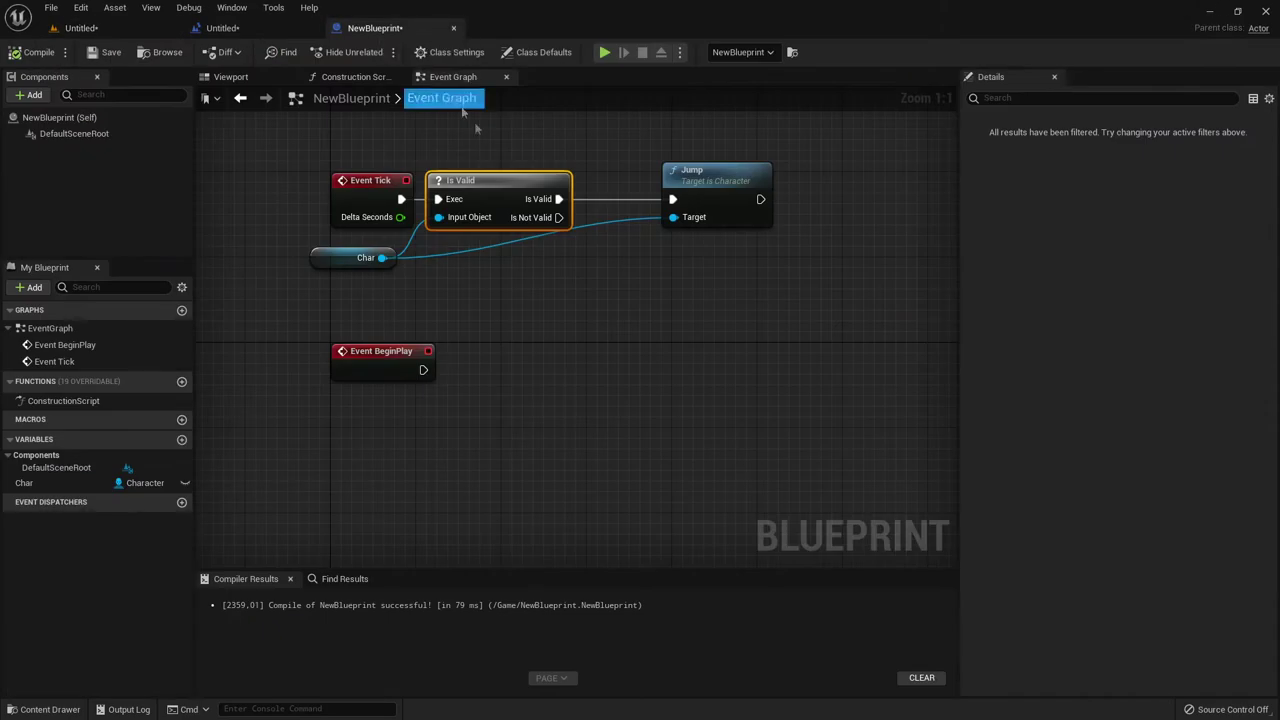
drag(382, 258, 464, 276)
Step: Replace the Is Valid macro with a pure Is Valid feeding a Branch whose True triggers Jump
text(isva)
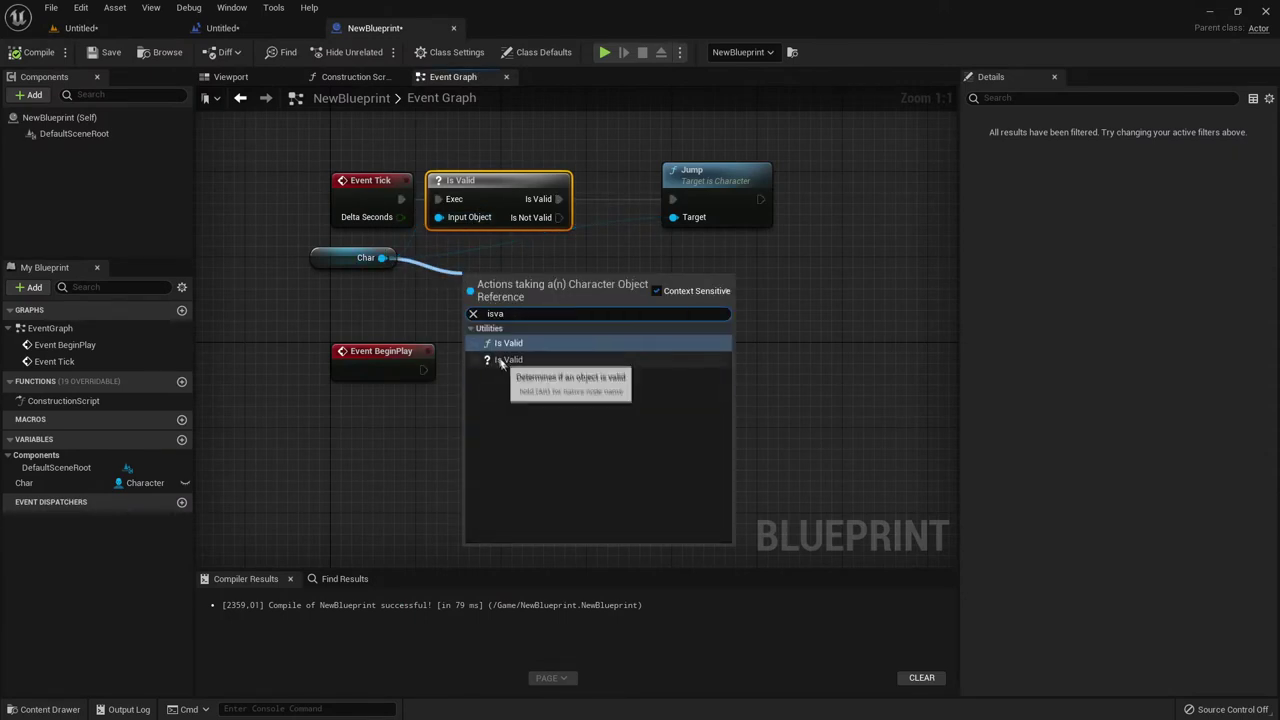
click(500, 343)
click(478, 178)
key(Delete)
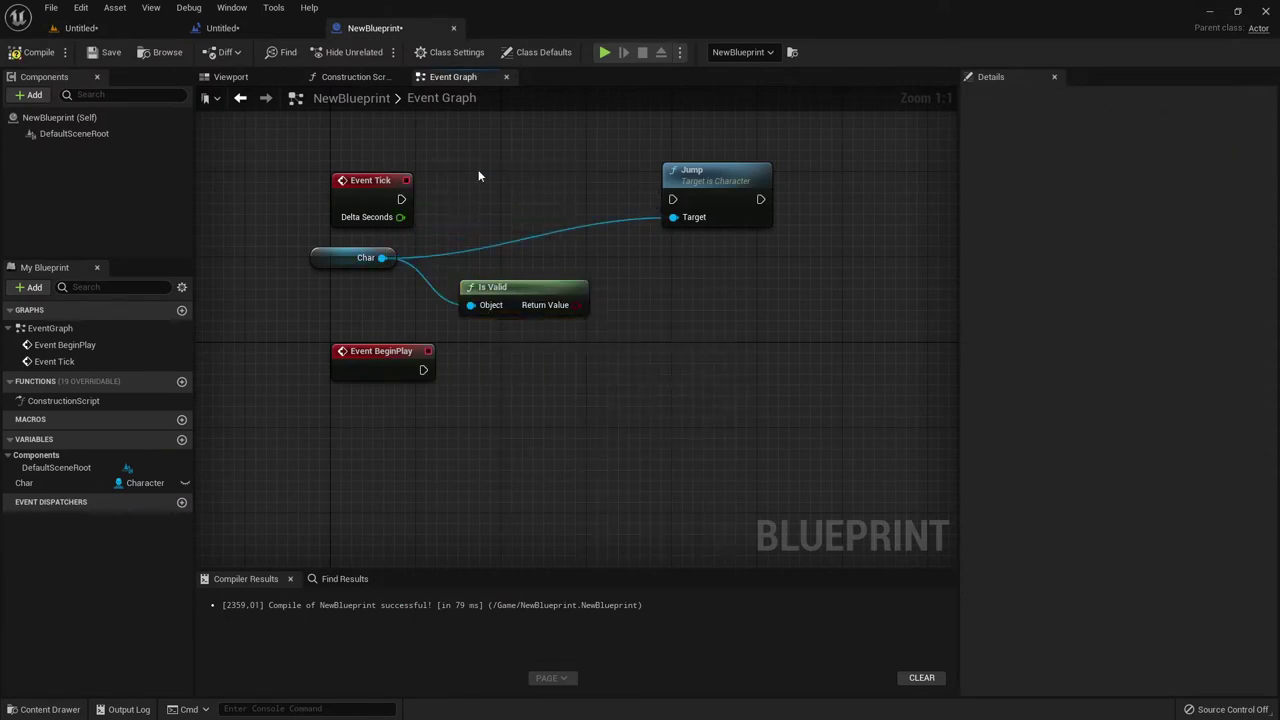
click(483, 179)
drag(401, 199, 484, 206)
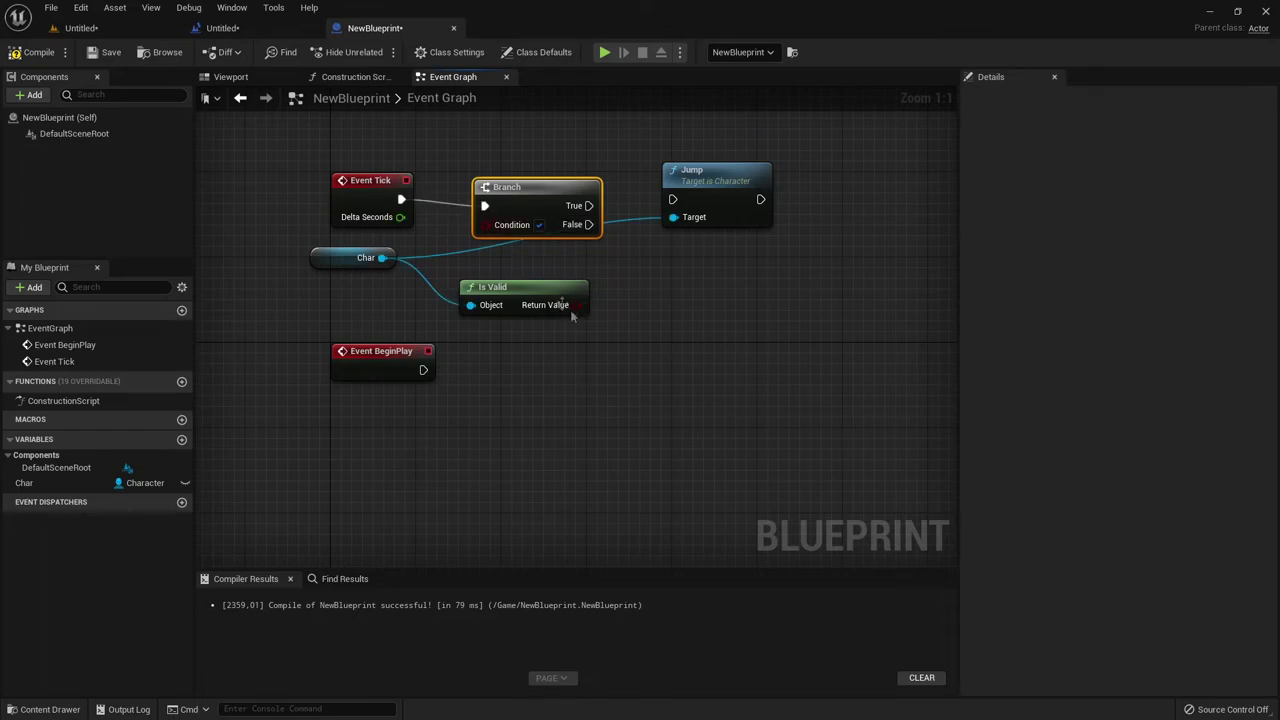
drag(578, 305, 484, 224)
drag(575, 205, 671, 200)
Step: Play-test the level briefly and return to the NewBlueprint graph
click(80, 28)
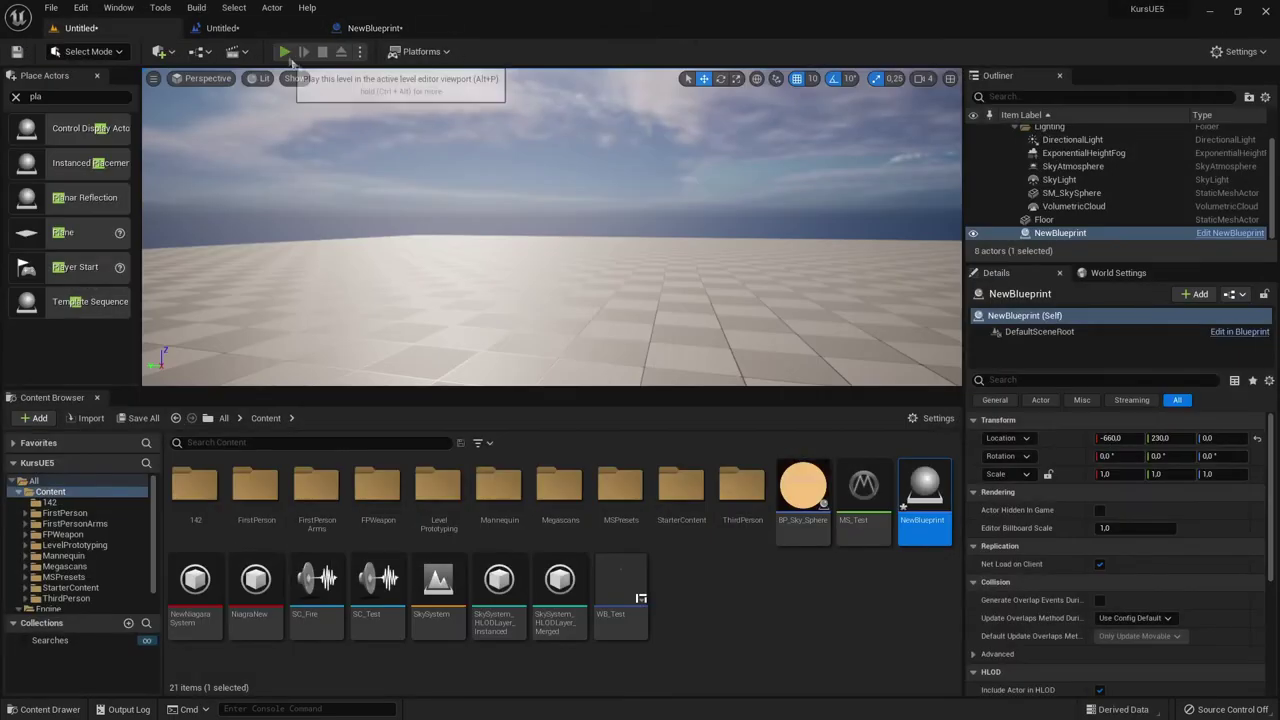
click(285, 52)
key(Escape)
click(375, 28)
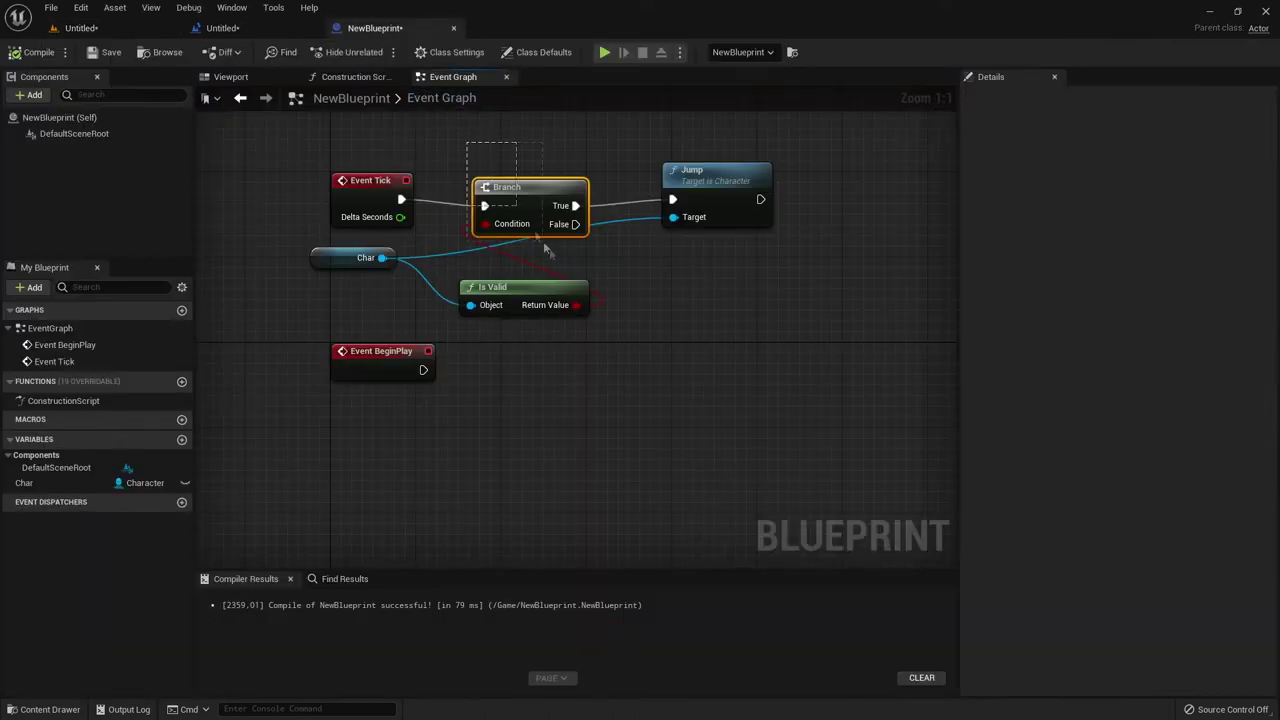
Step: Delete the Branch and Is Valid nodes, leaving Char wired to Jump's Target
key(Delete)
click(480, 288)
key(Delete)
right_click(379, 259)
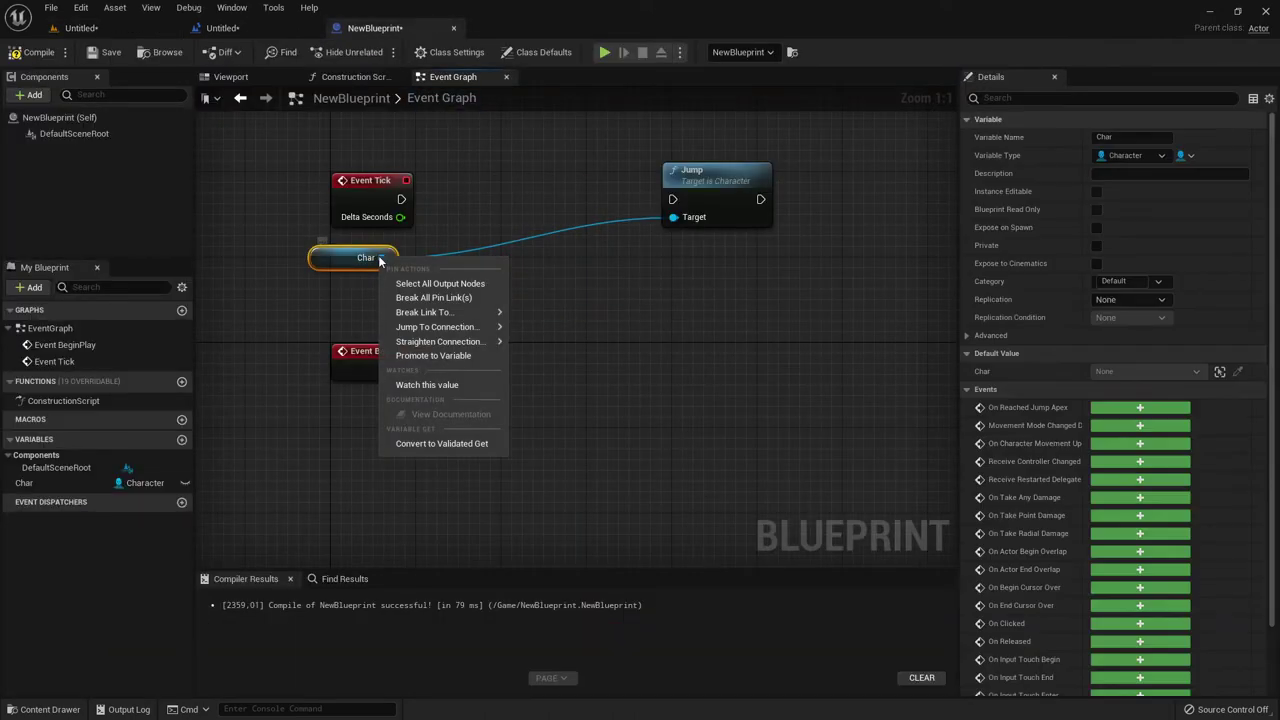
Step: Convert Char to a validated get, wire its Is Valid output to Jump, and play the level
click(441, 443)
mouse_move(385, 265)
mouse_down()
mouse_move(420, 265)
mouse_move(495, 190)
mouse_up()
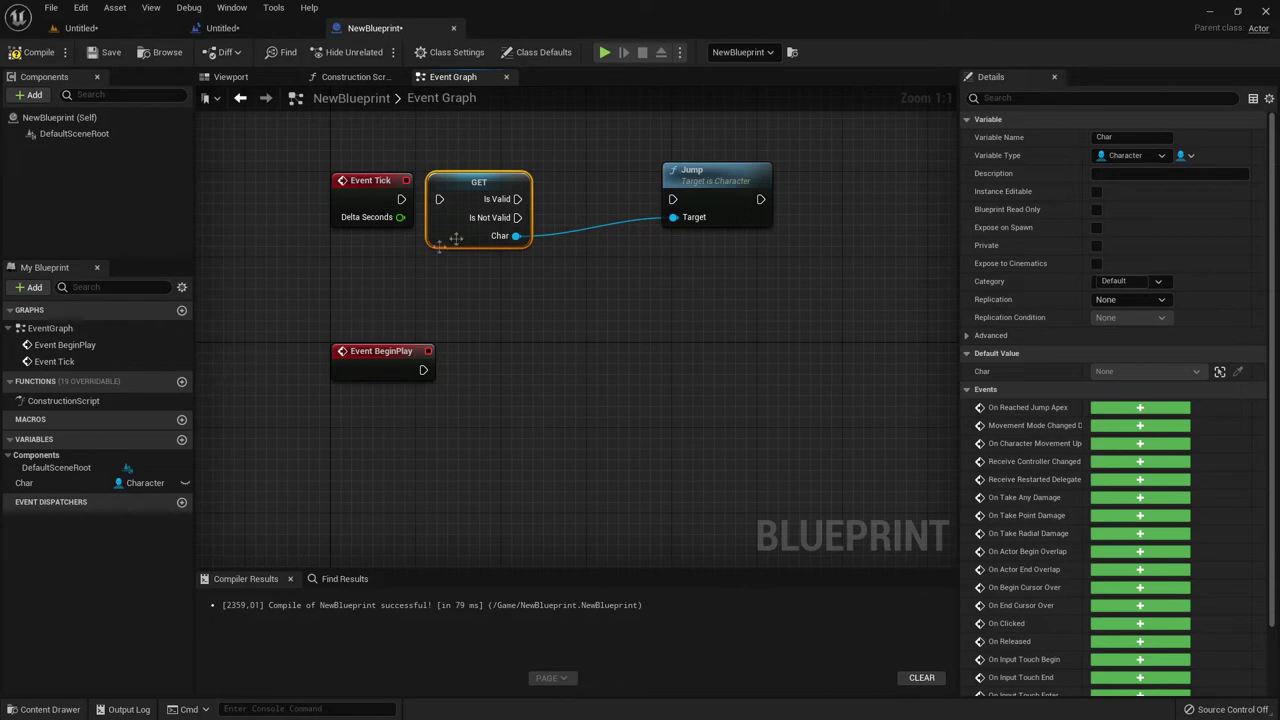
drag(517, 199, 676, 201)
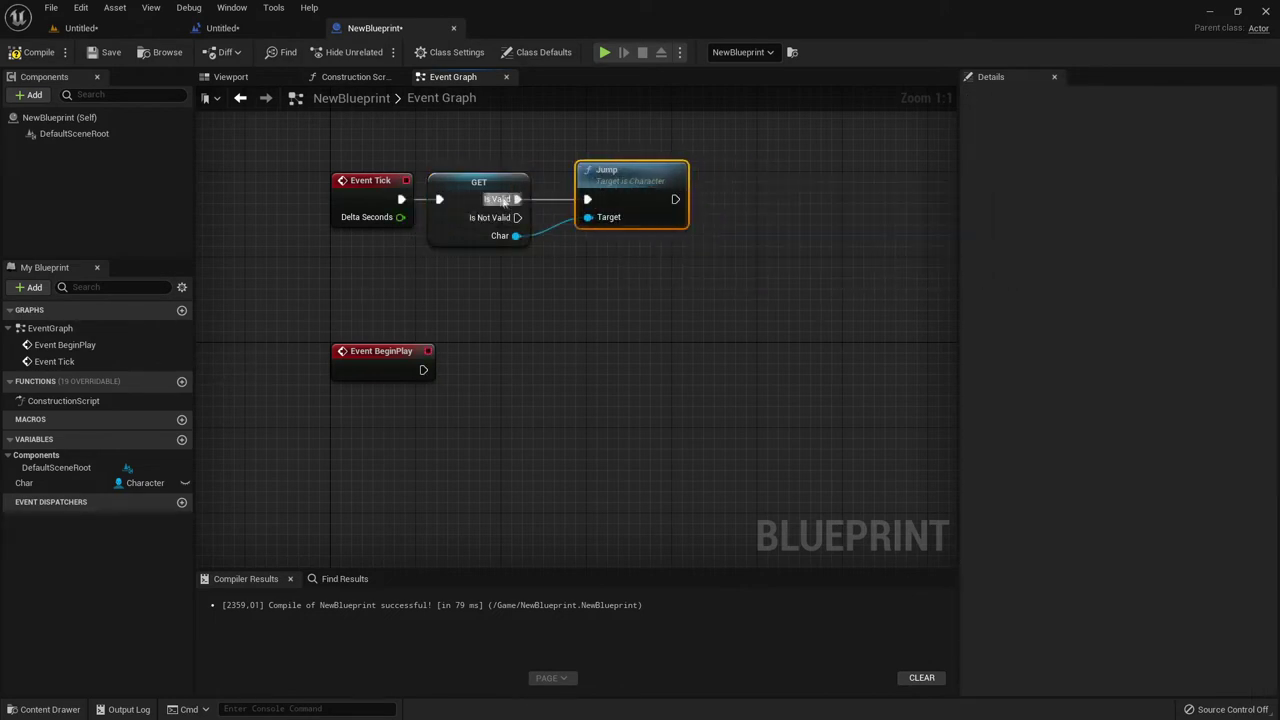
click(133, 30)
click(284, 51)
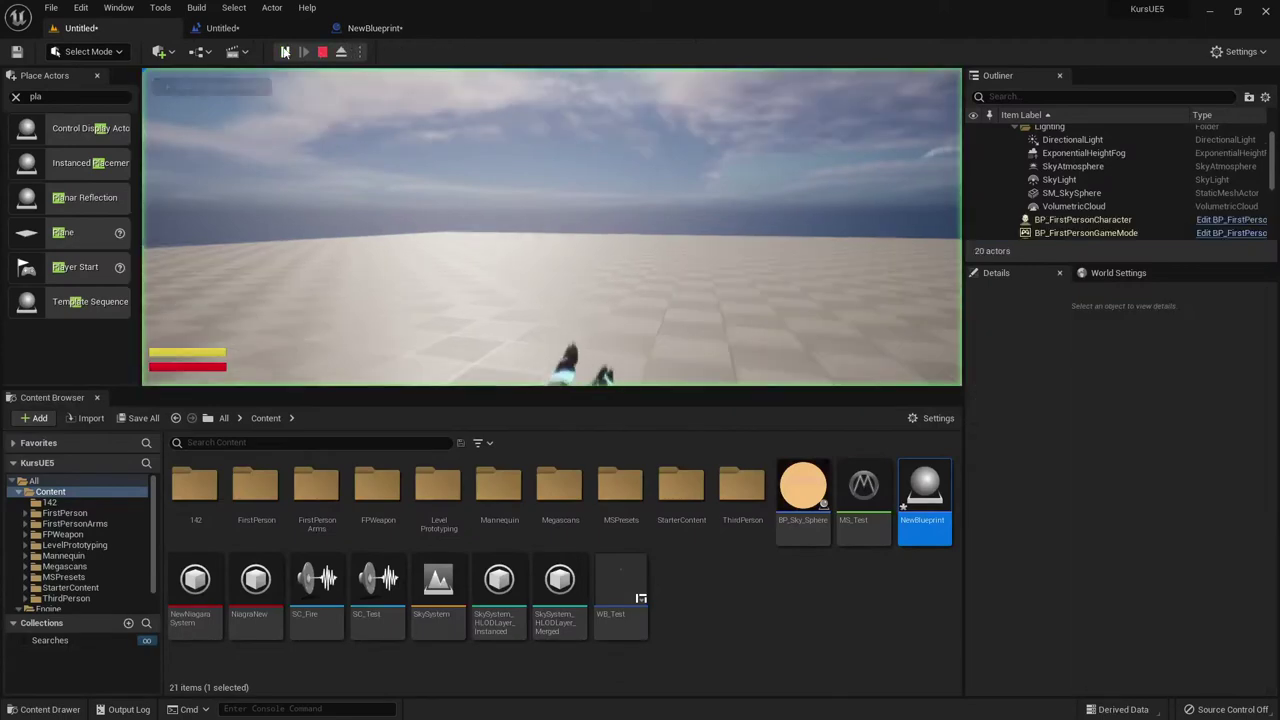
Step: Play-test again, close the Message Log errors, and select the GET node in NewBlueprint
click(372, 30)
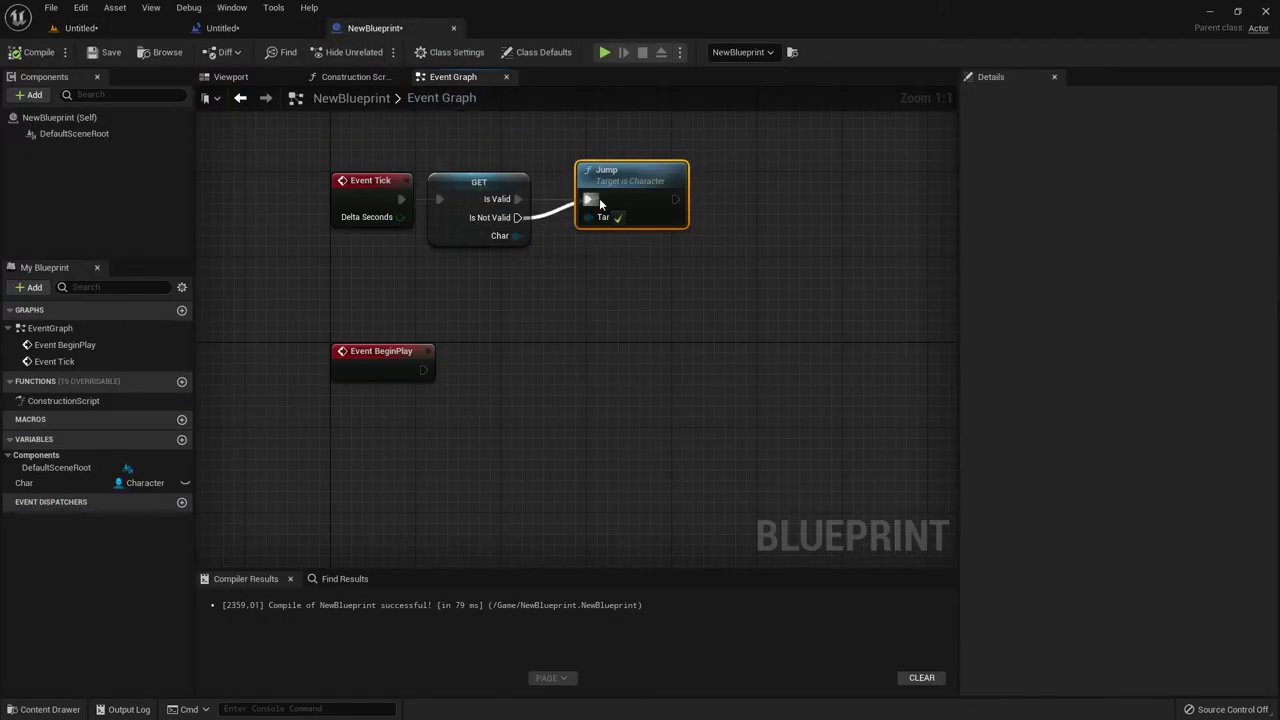
click(120, 28)
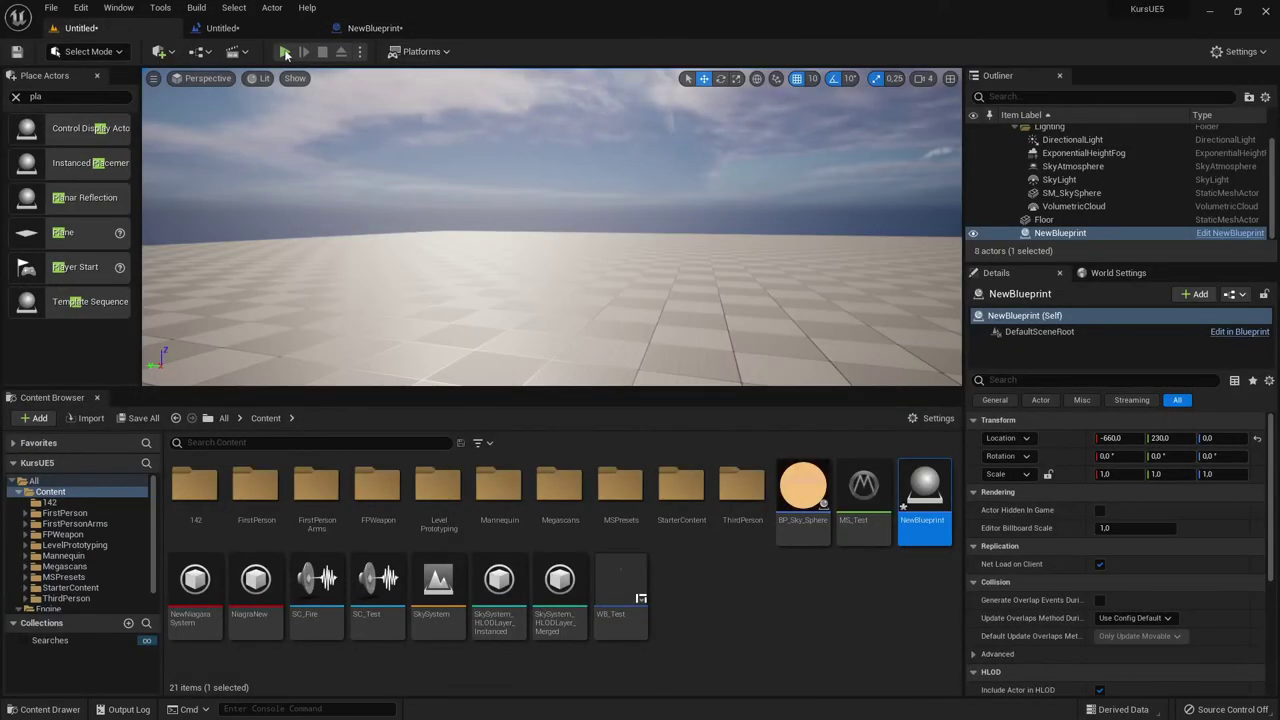
click(284, 51)
key(Escape)
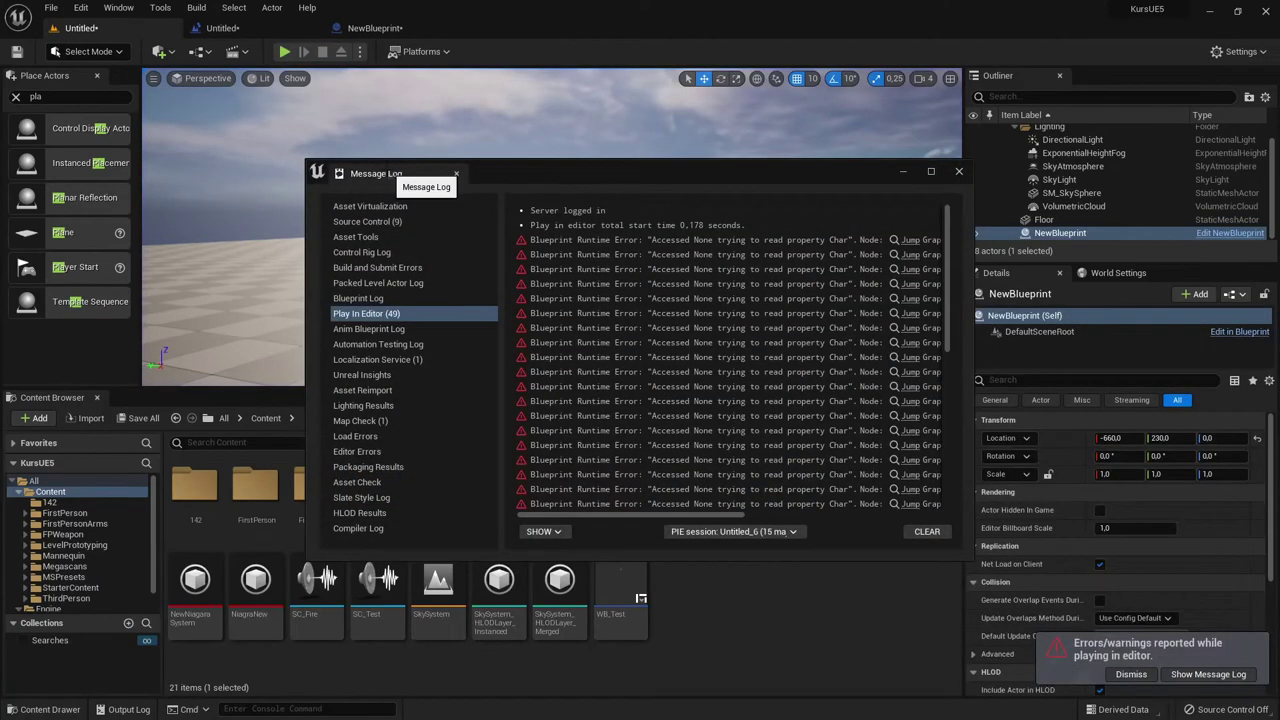
click(456, 173)
click(380, 28)
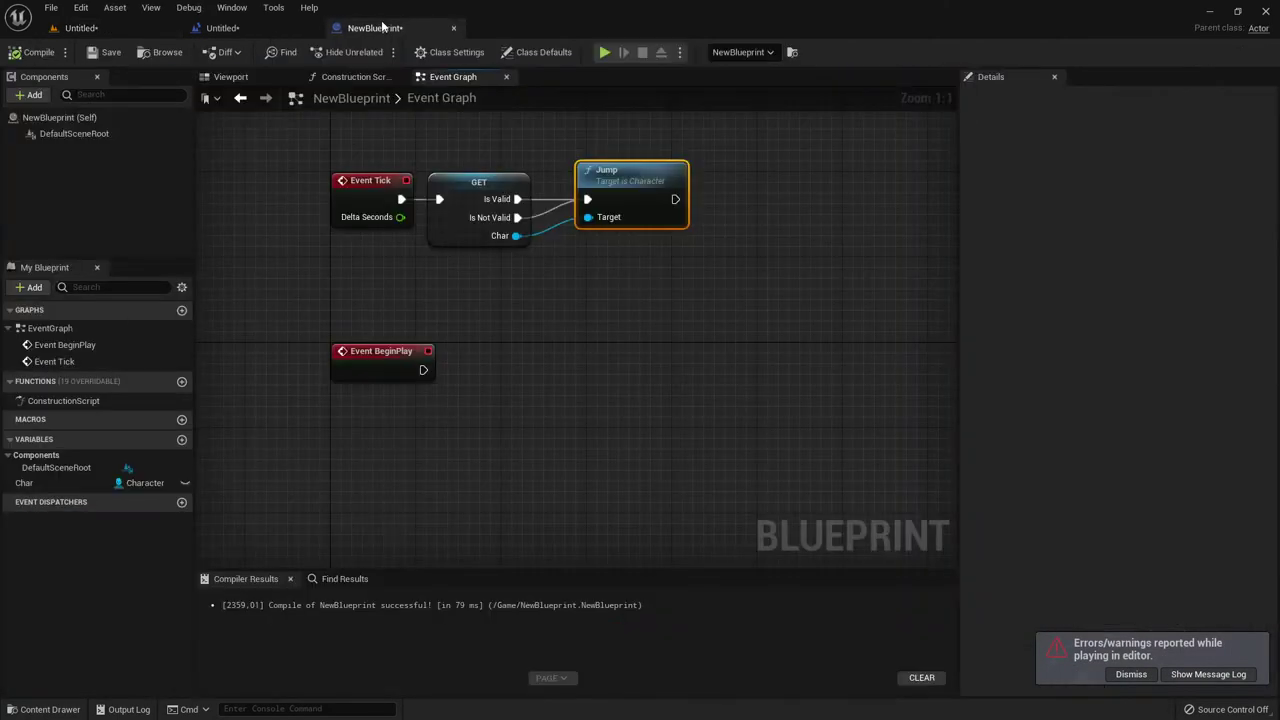
click(451, 206)
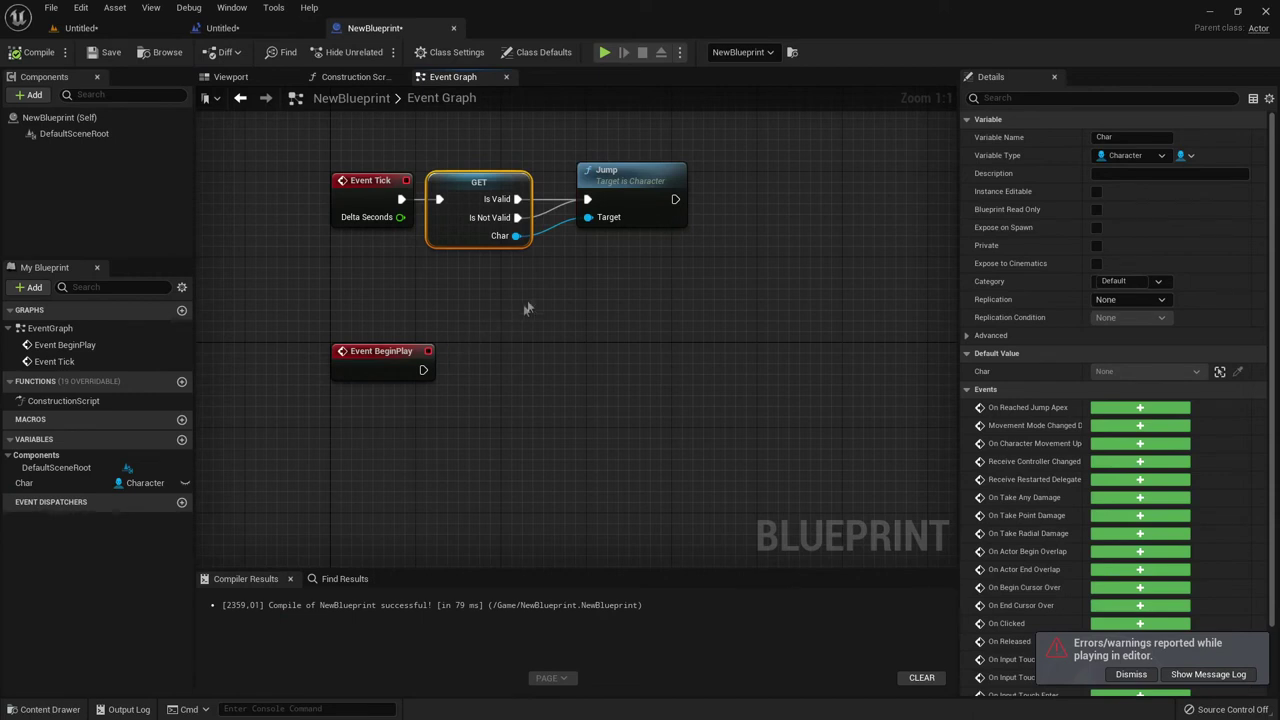
Step: Break the Is Not Valid link to Jump and chain a Delay after Event BeginPlay
right_click(517, 217)
click(550, 255)
click(462, 368)
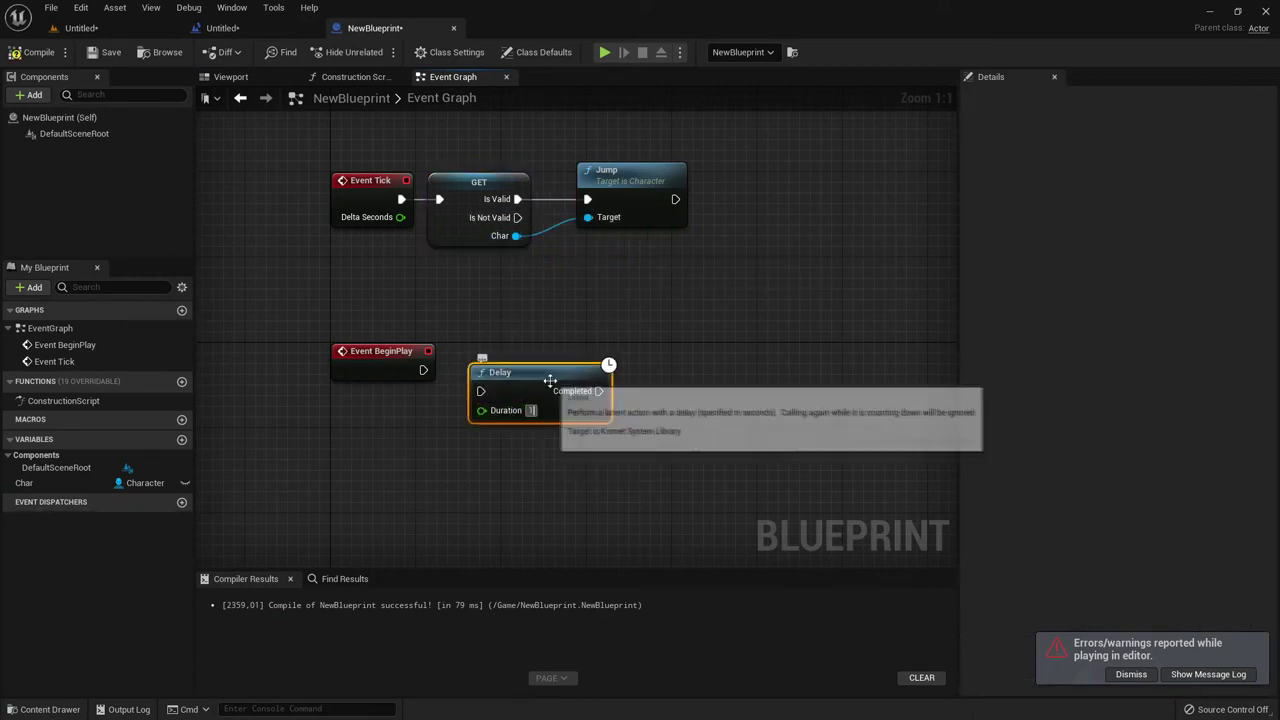
drag(548, 380, 527, 359)
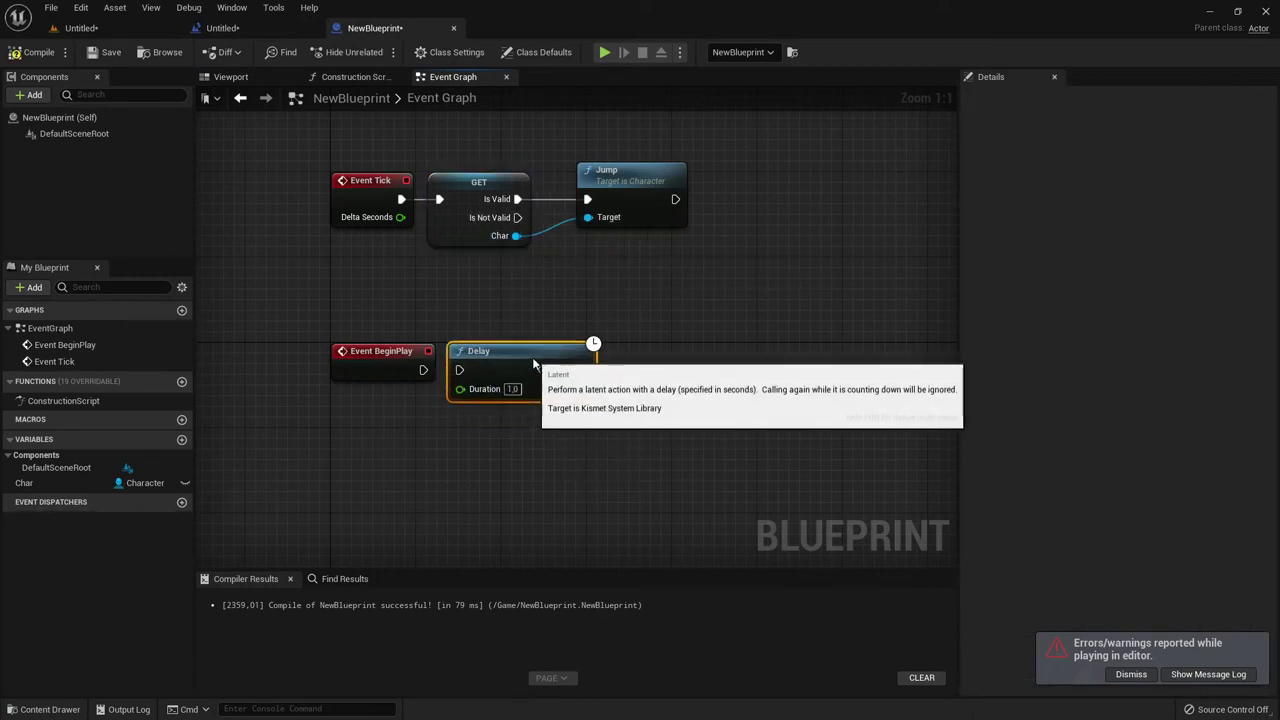
Step: After the 1.0-second Delay, set Char from Get Player Character's Return Value
right_click(466, 436)
text(getplayer cha)
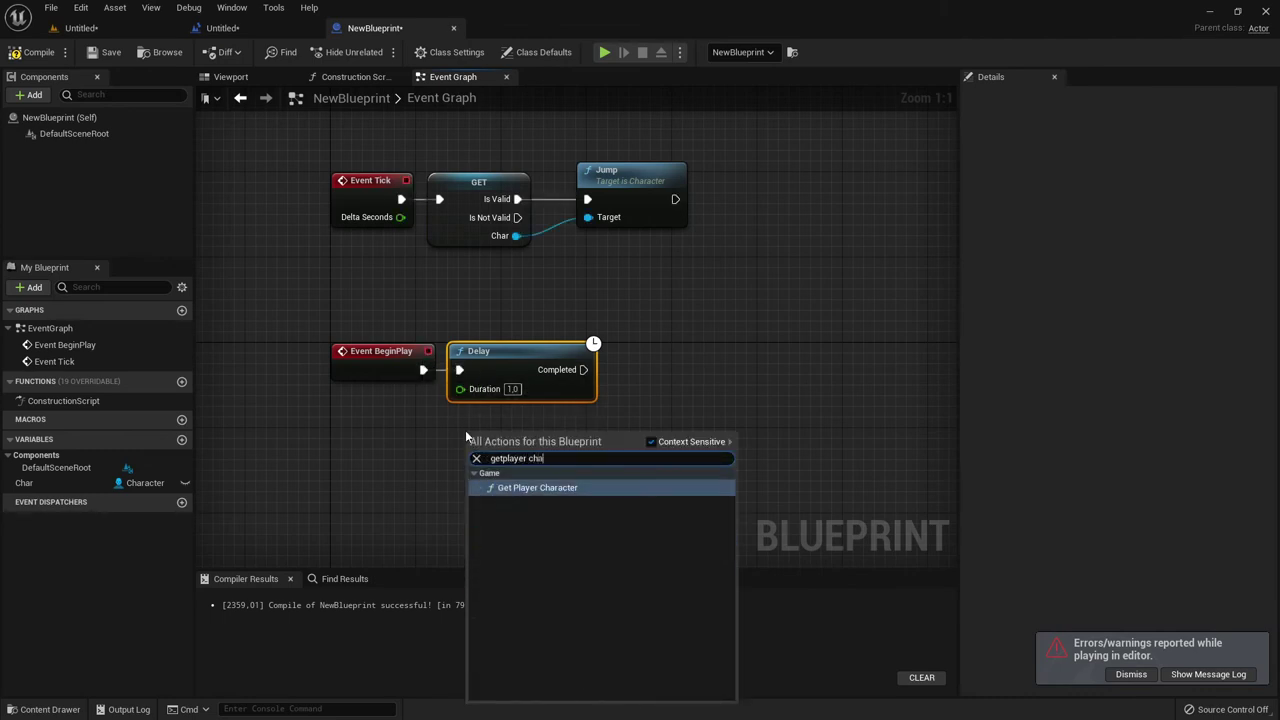
key(Return)
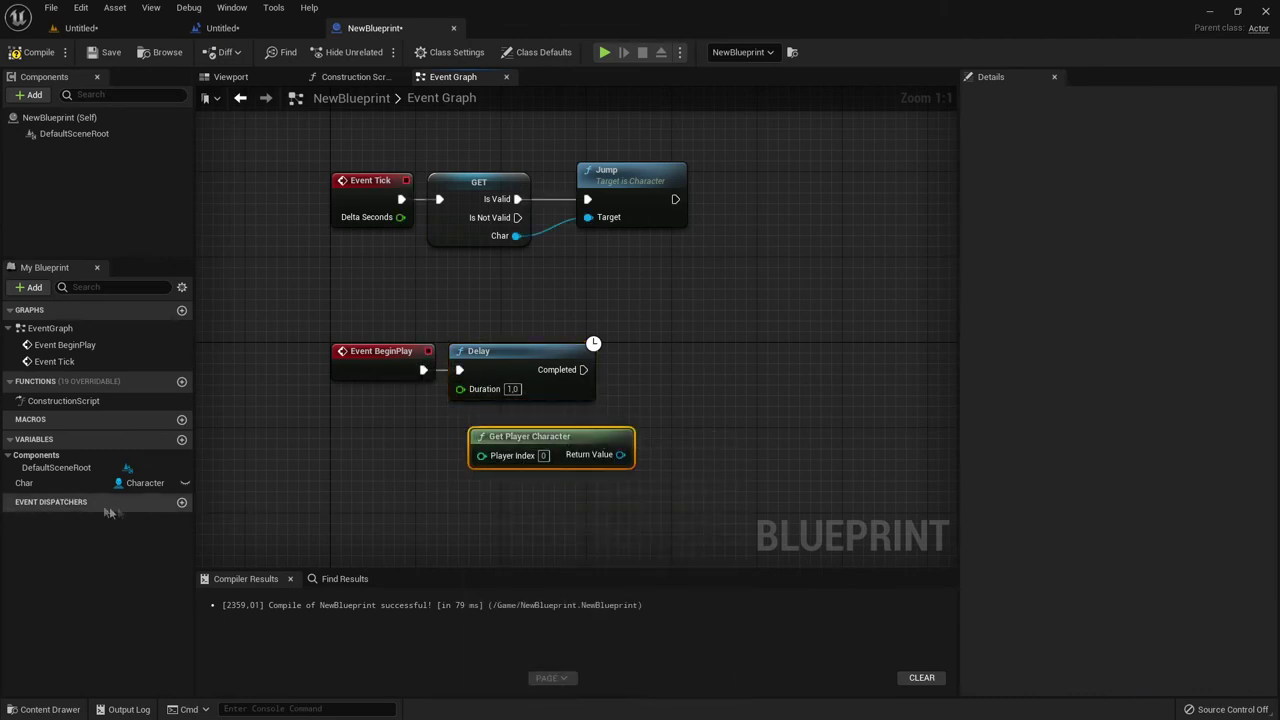
drag(30, 483, 667, 386)
click(668, 385)
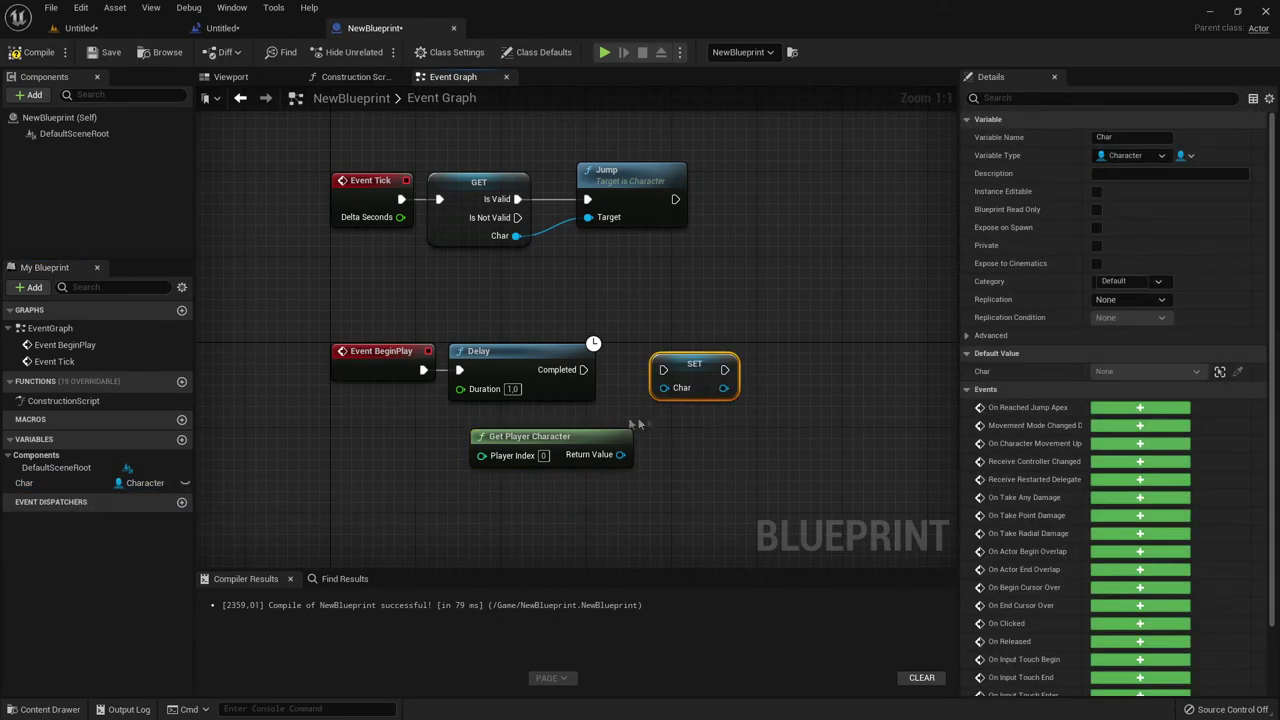
drag(620, 455, 663, 388)
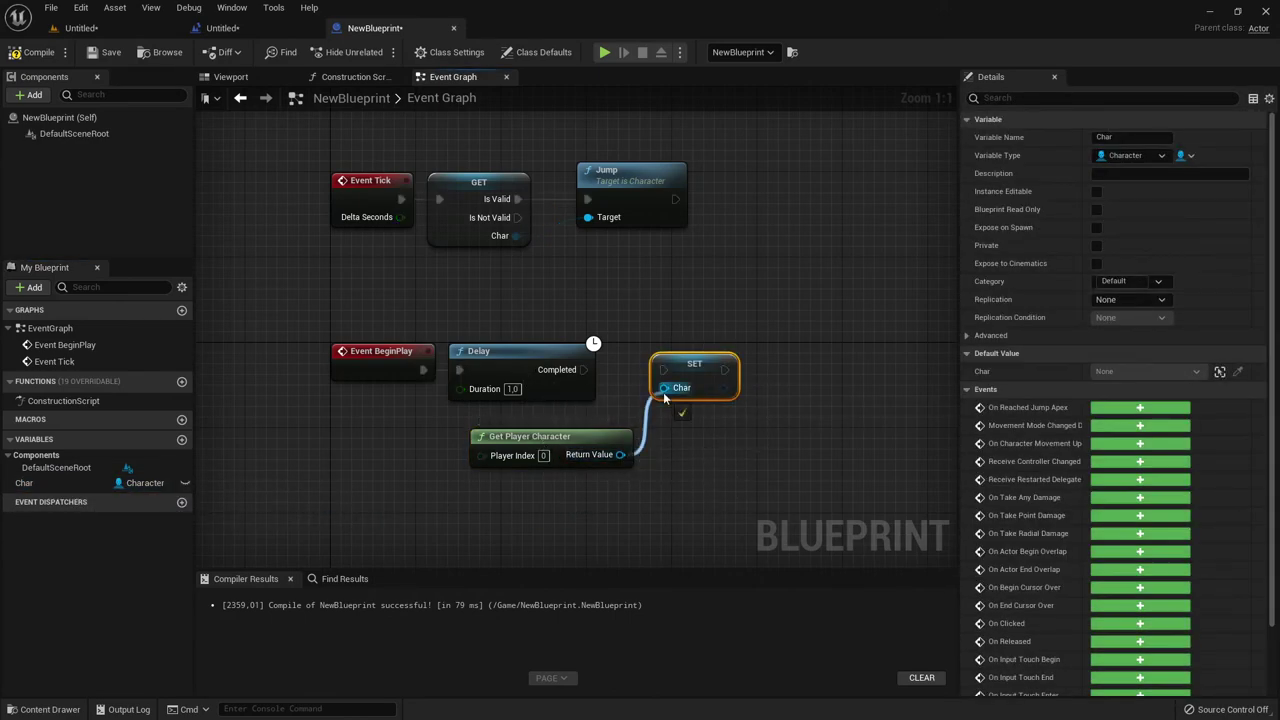
drag(584, 370, 662, 370)
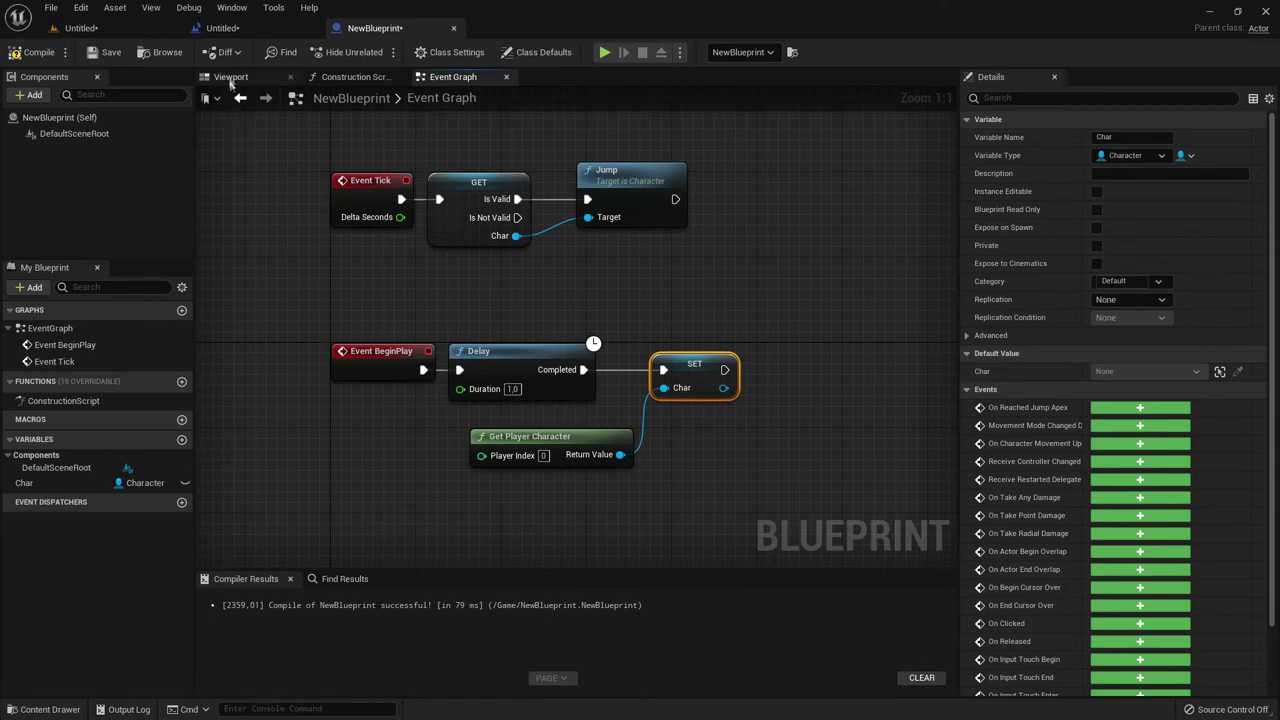
click(80, 28)
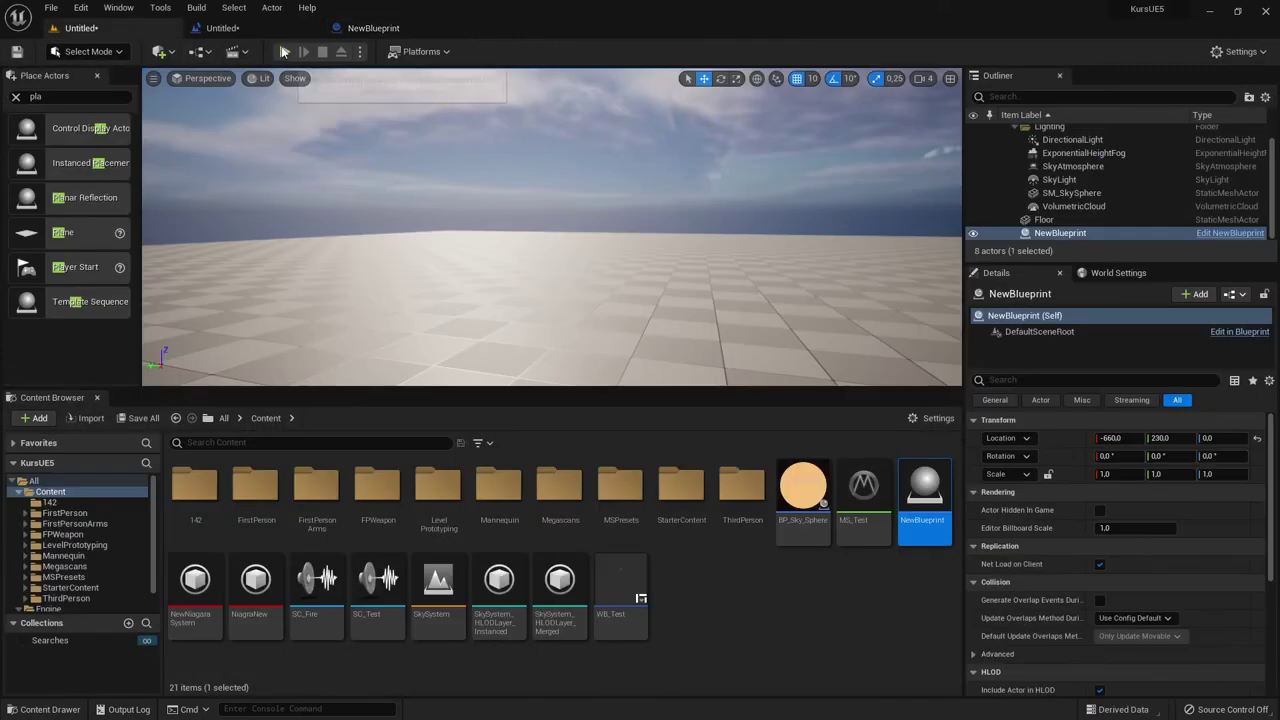
Step: Play-test the level in the editor, then release control with Shift+F1 and return to NewBlueprint
click(284, 52)
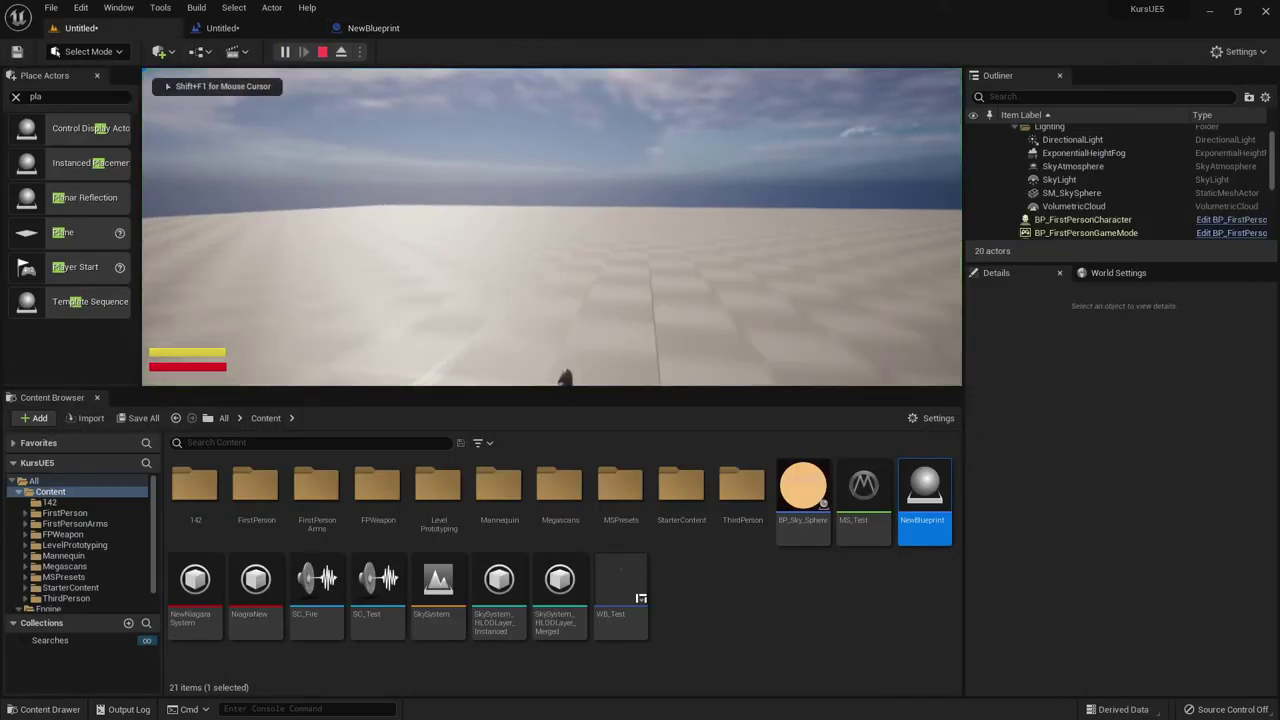
key(shift+F1)
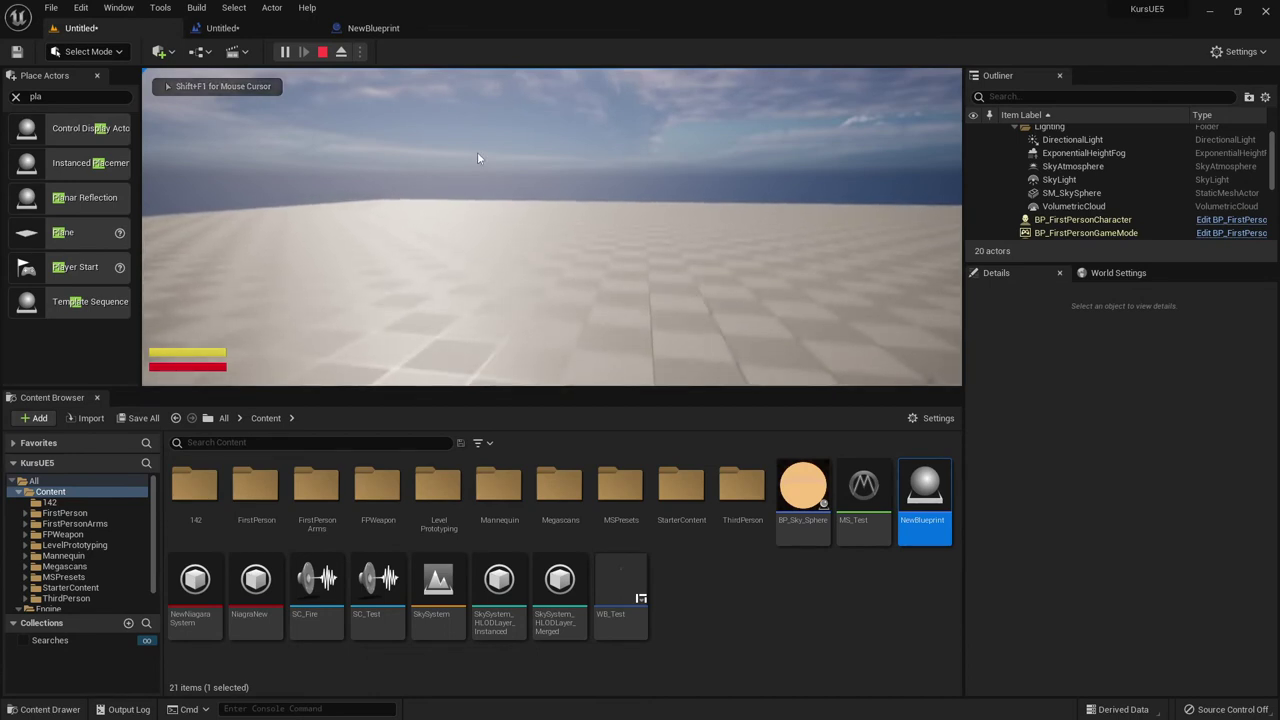
click(370, 28)
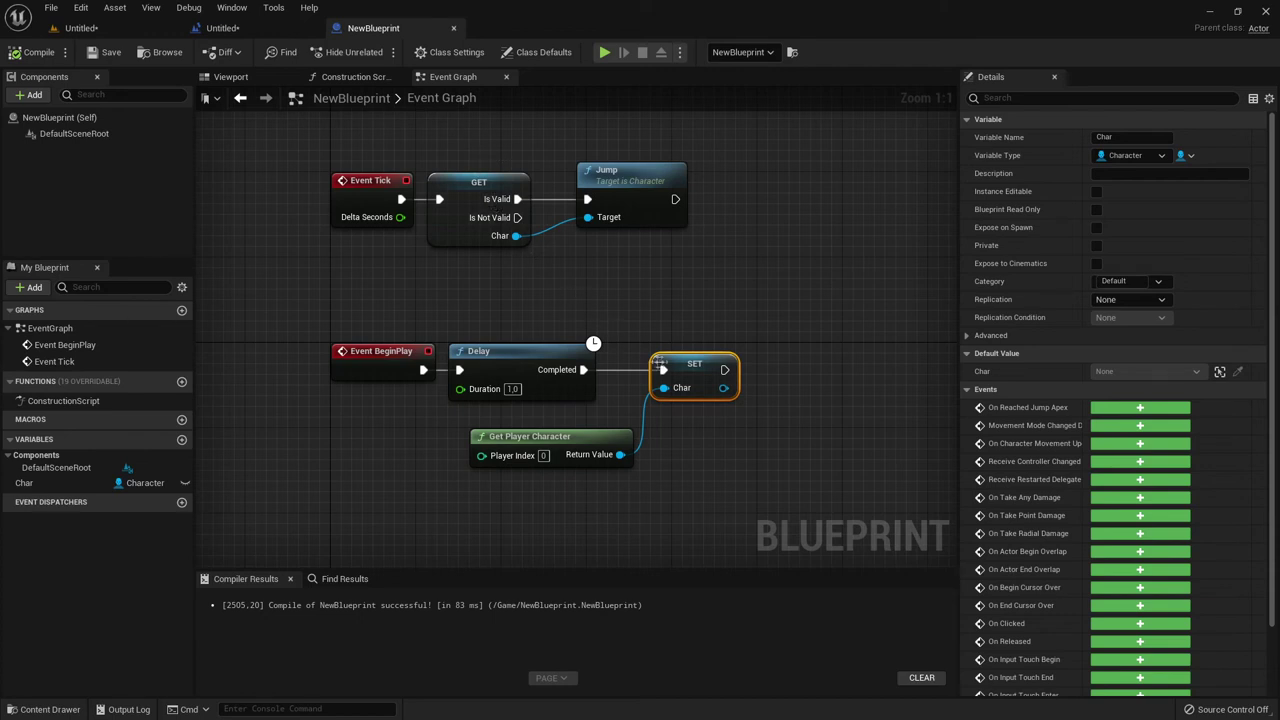
click(458, 212)
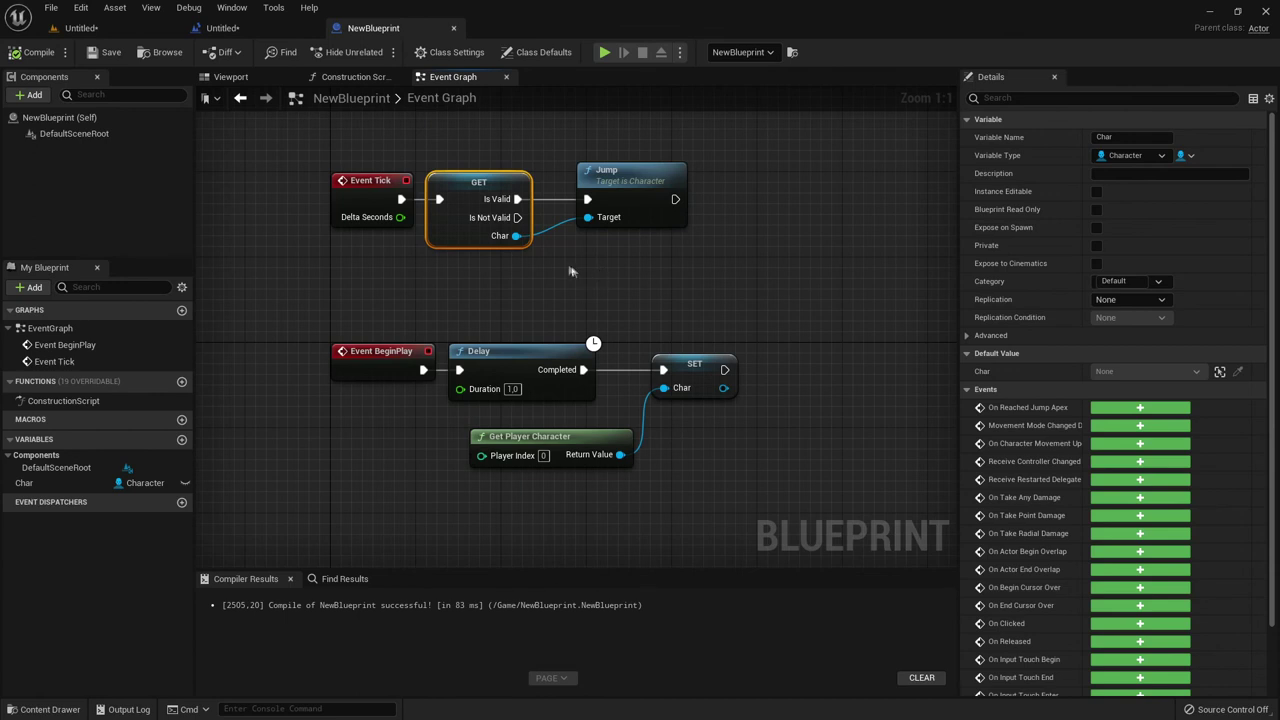
right_click(643, 260)
text(isva)
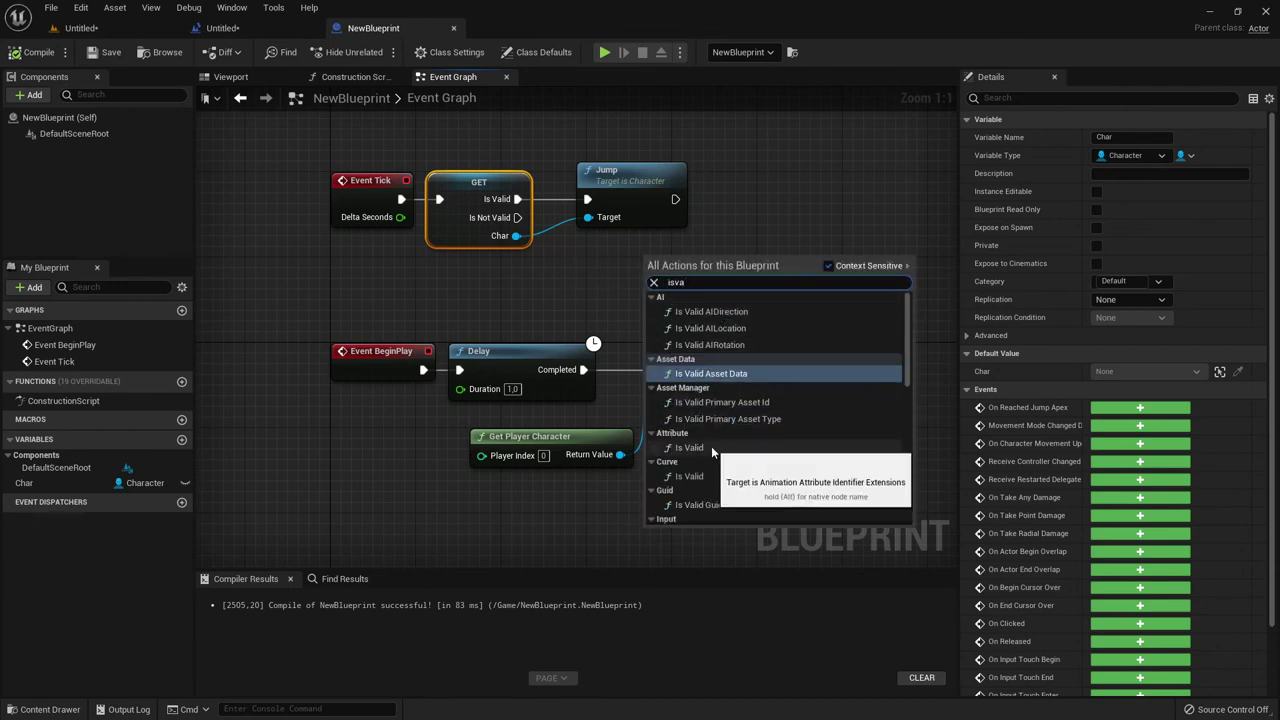
click(708, 447)
key(Delete)
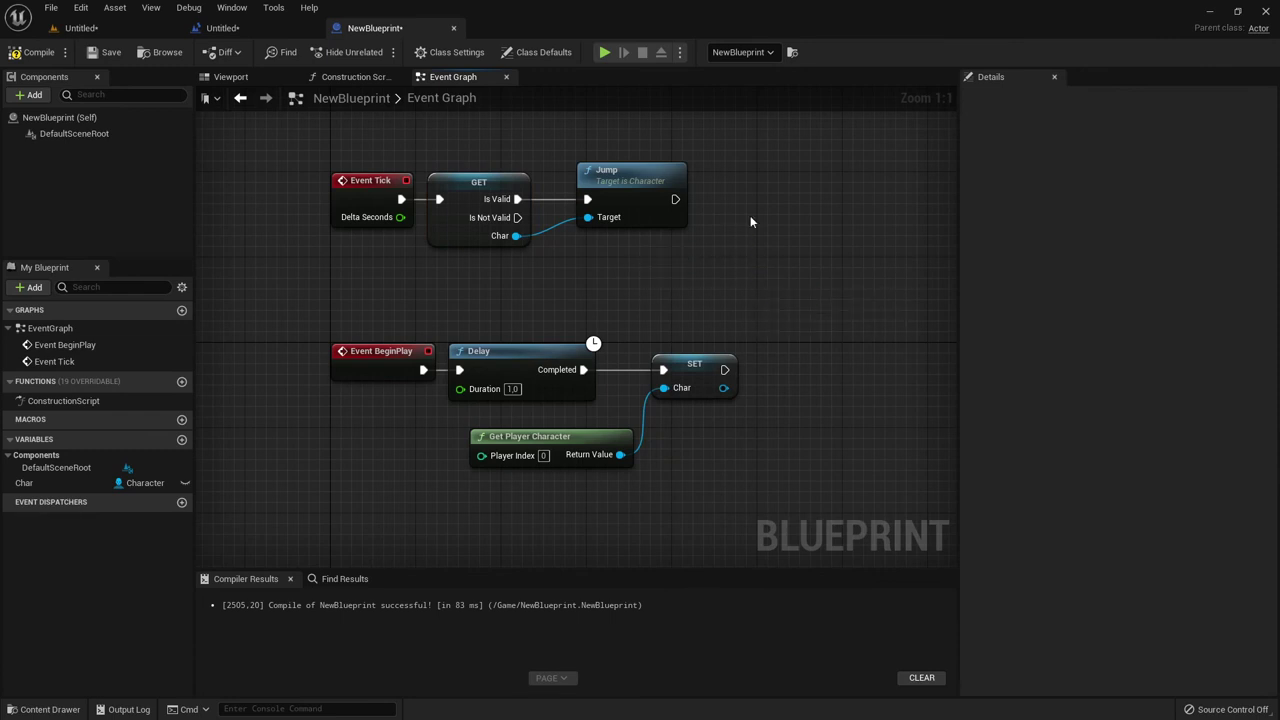